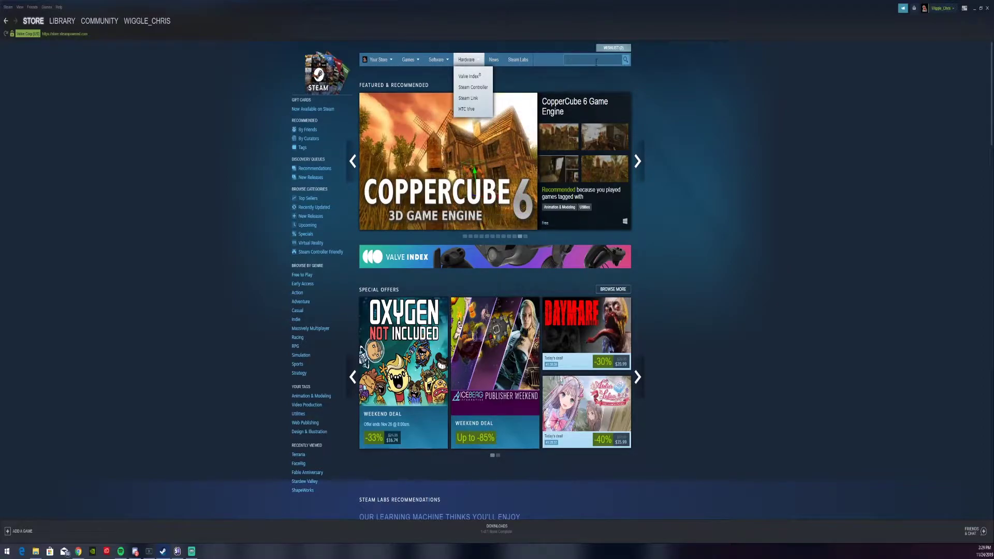
# Search Steam for Stream Avatars and browse its store page, priced $14.99.
pyautogui.write('ctream a')
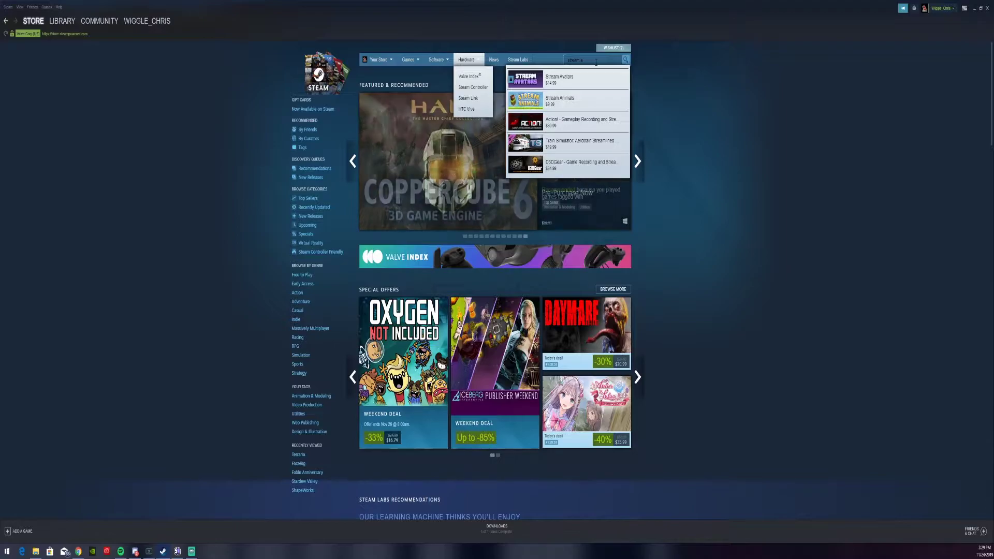
pyautogui.click(570, 81)
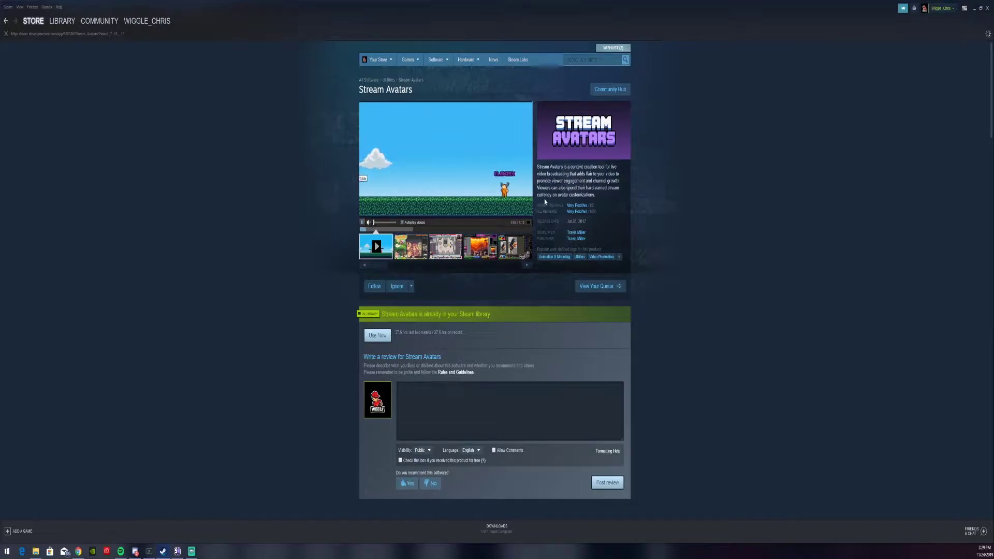
pyautogui.scroll(-3, 713, 355)
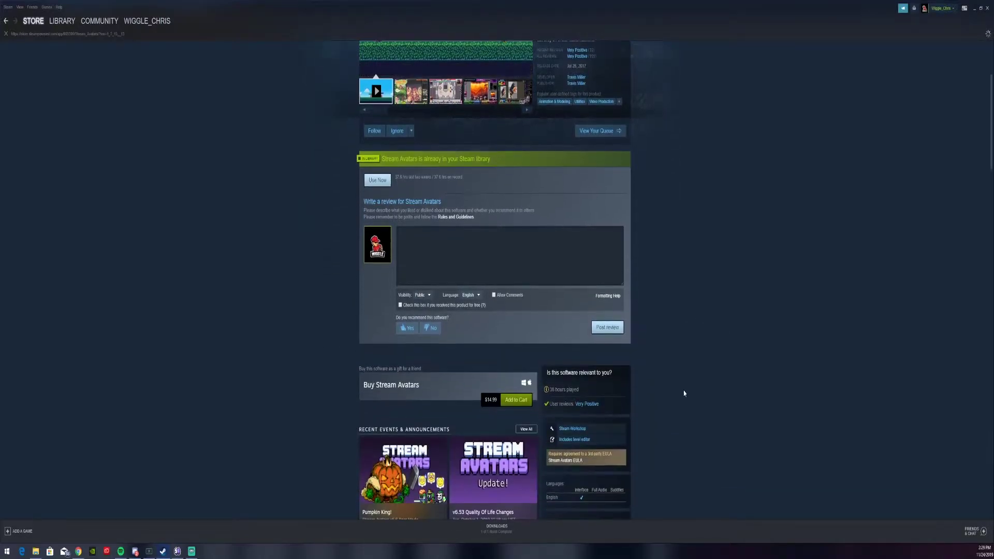
pyautogui.scroll(-3, 684, 394)
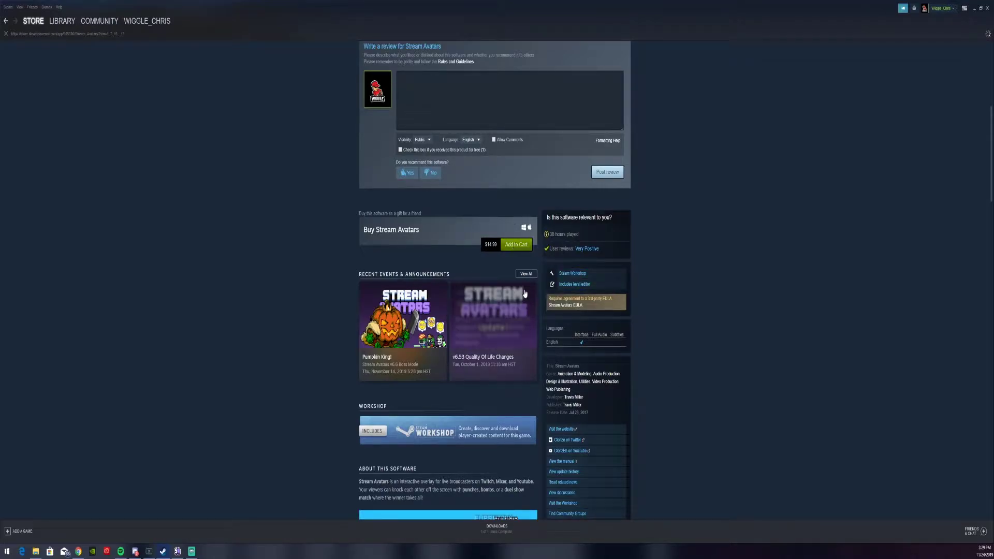
pyautogui.scroll(6, 667, 146)
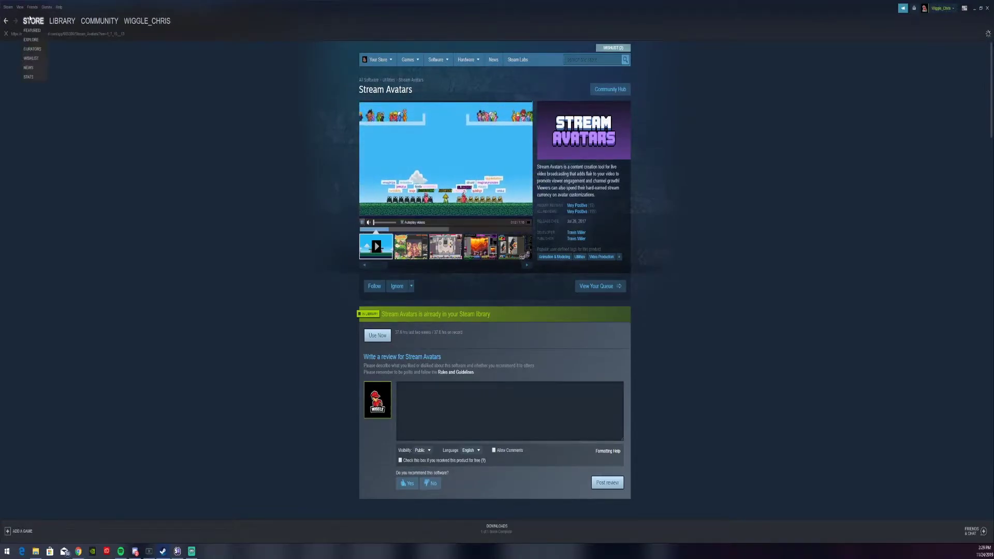
# Launch Stream Avatars from the Steam library and maximize its window.
pyautogui.click(62, 21)
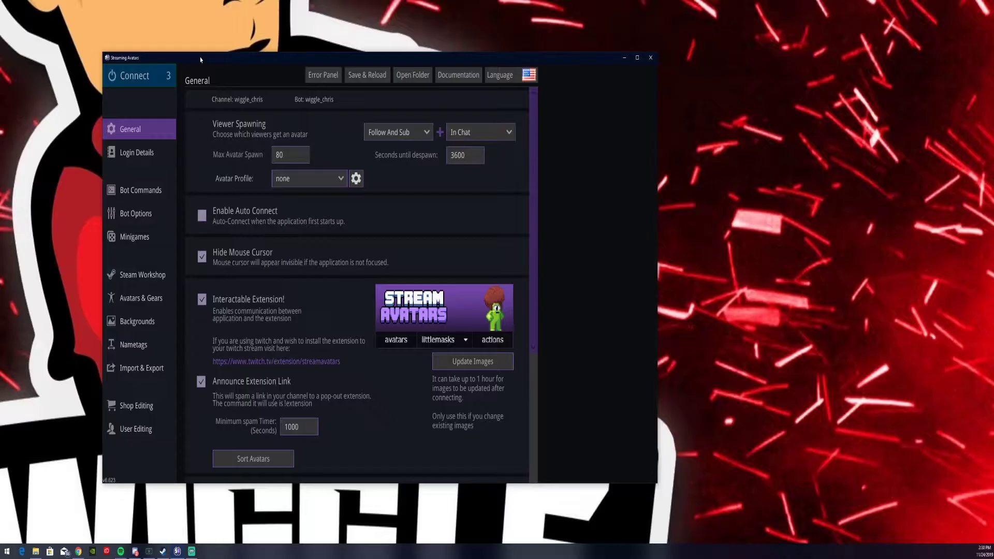
pyautogui.moveTo(198, 68); pyautogui.dragTo(282, 71)
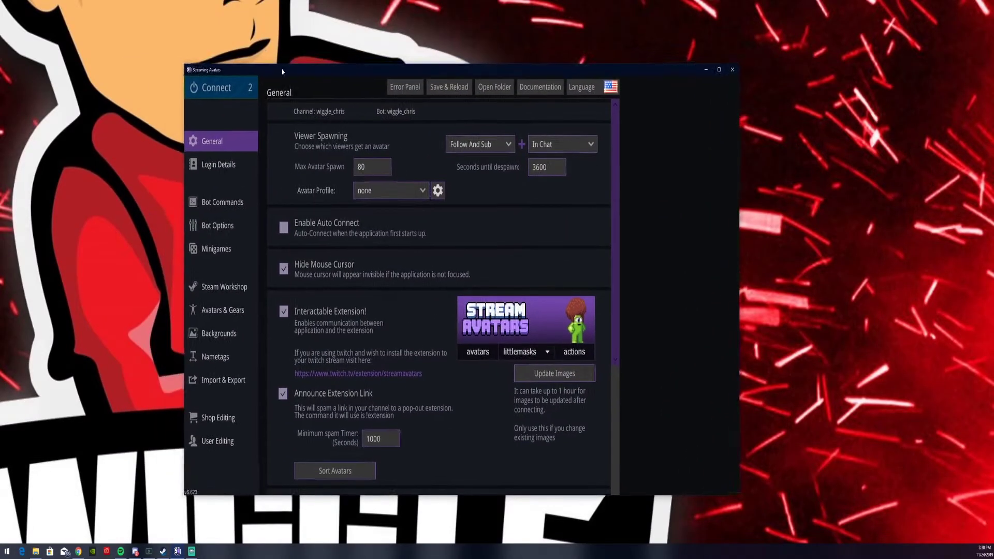
pyautogui.doubleClick(282, 71)
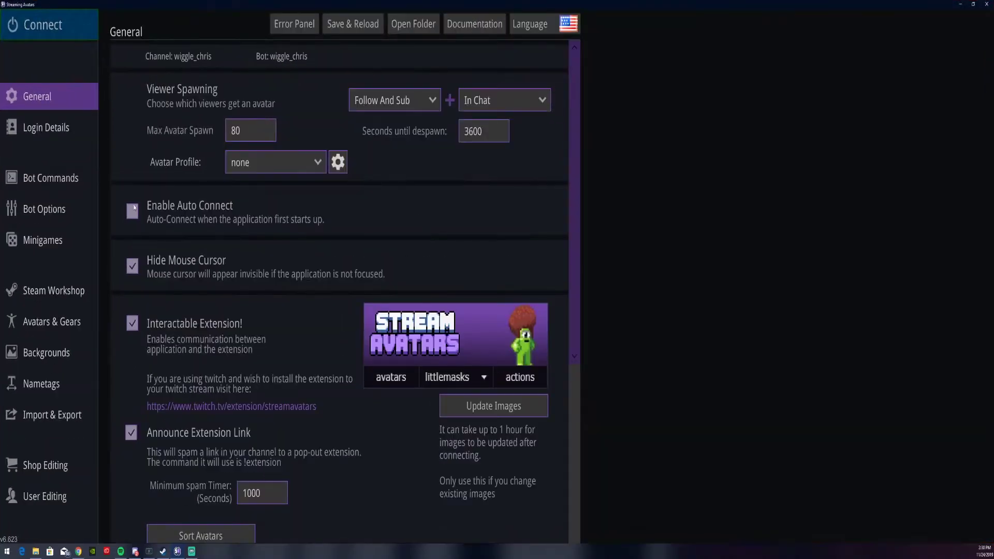
# In Login Details, keep twitch.tv as the streaming service and request a channel token.
pyautogui.click(48, 139)
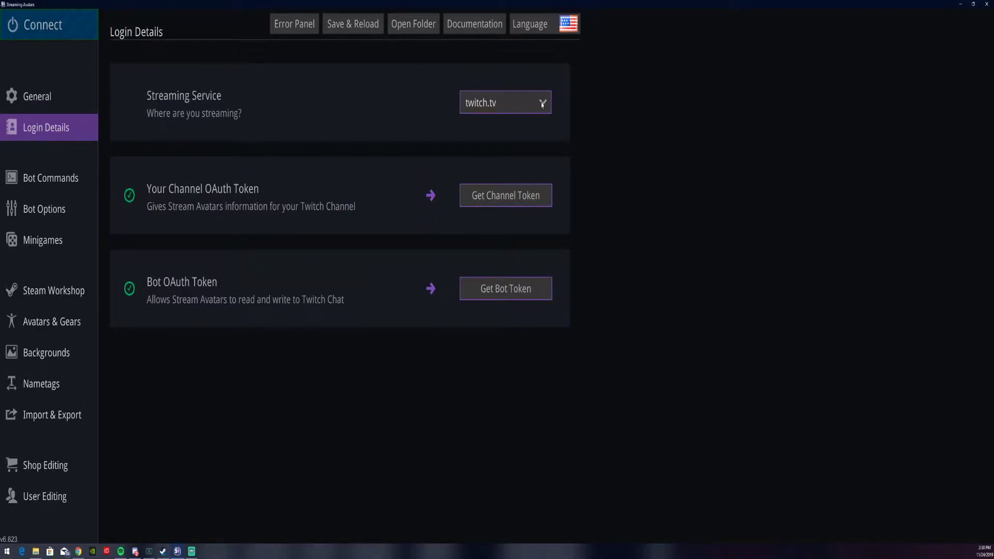
pyautogui.click(522, 104)
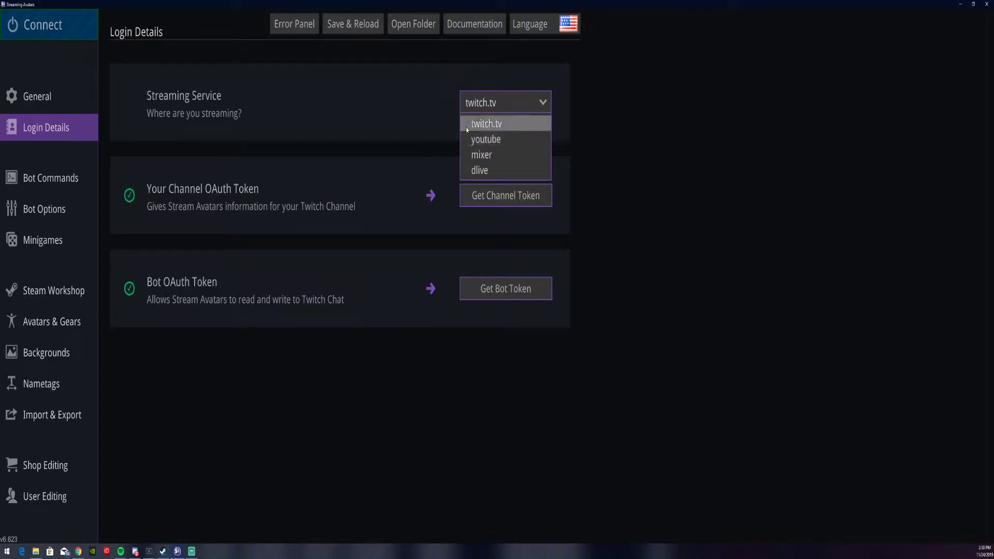
pyautogui.click(373, 100)
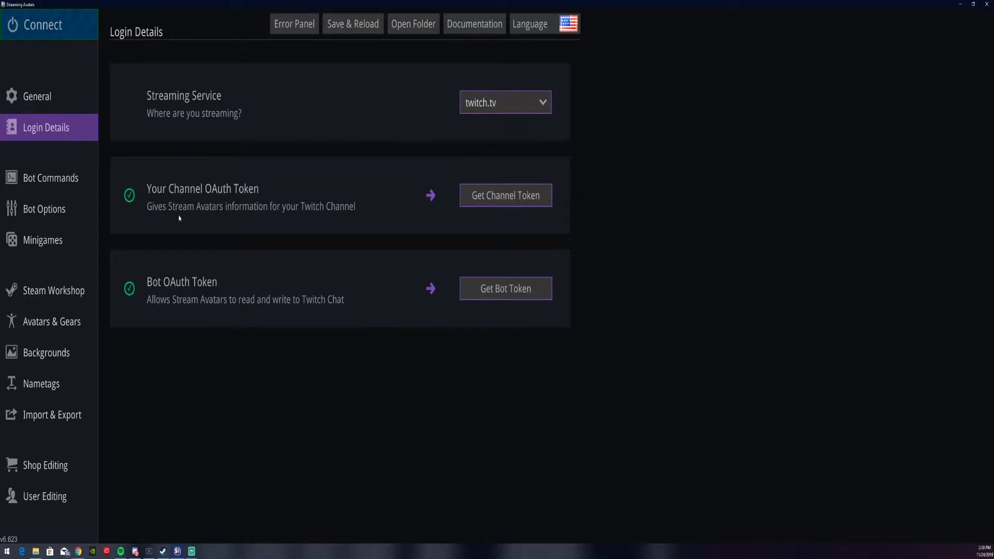
pyautogui.click(514, 205)
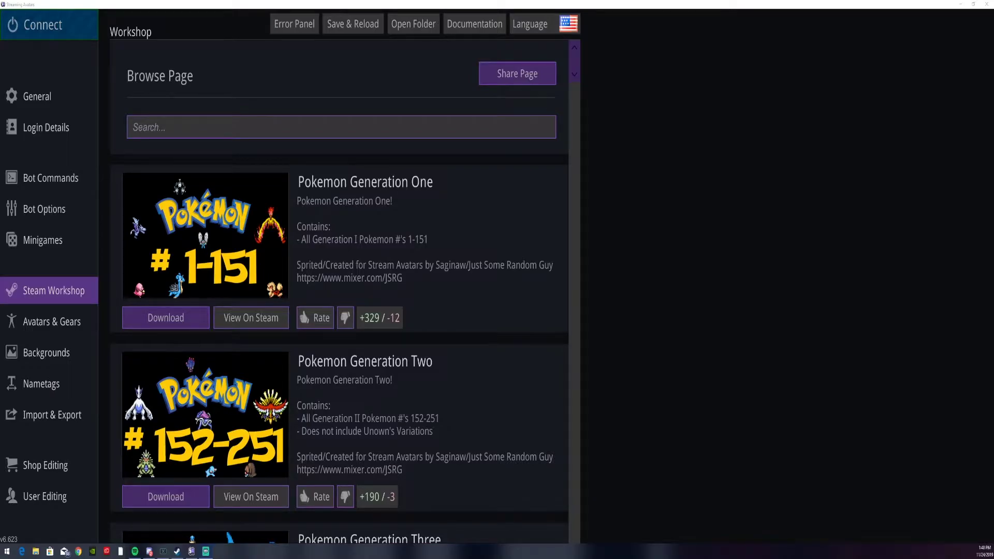
# Download and import the Pokemon Generation One avatar pack from the Workshop.
pyautogui.click(191, 201)
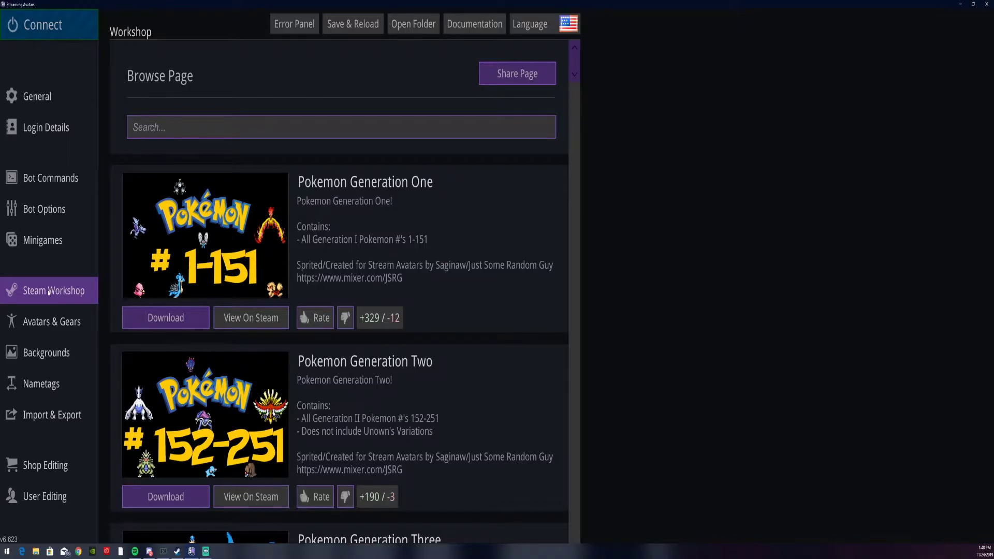
pyautogui.scroll(-12, 368, 292)
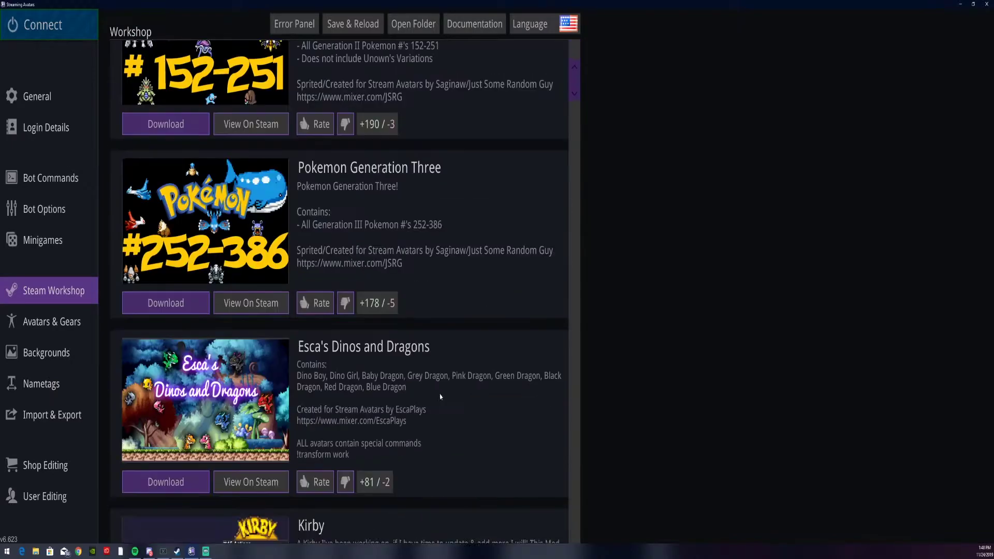
pyautogui.scroll(14, 419, 394)
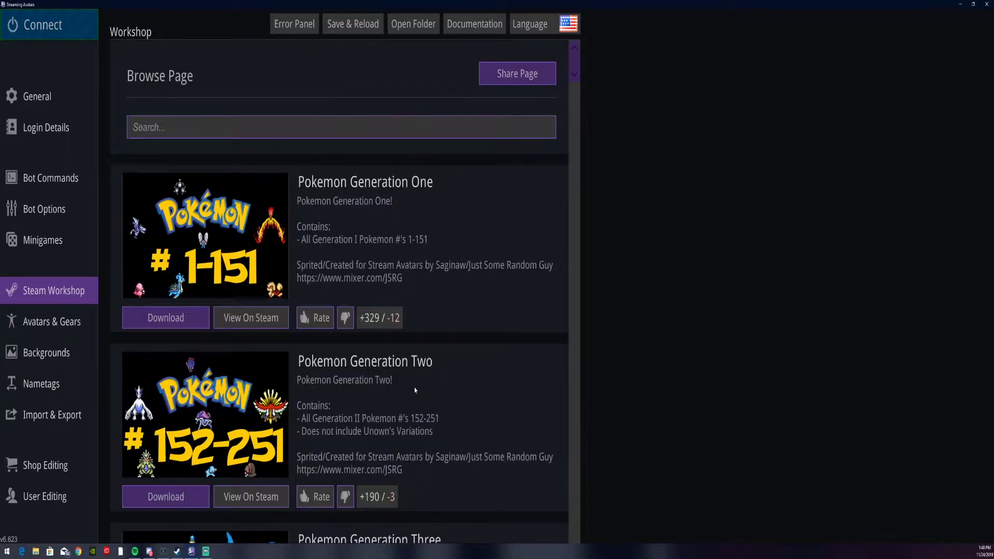
pyautogui.click(174, 326)
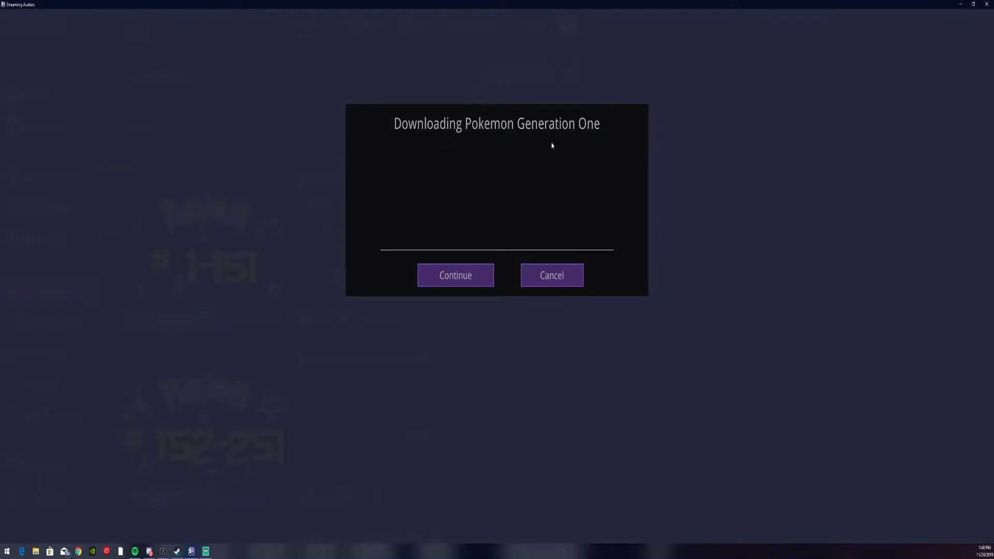
pyautogui.click(465, 278)
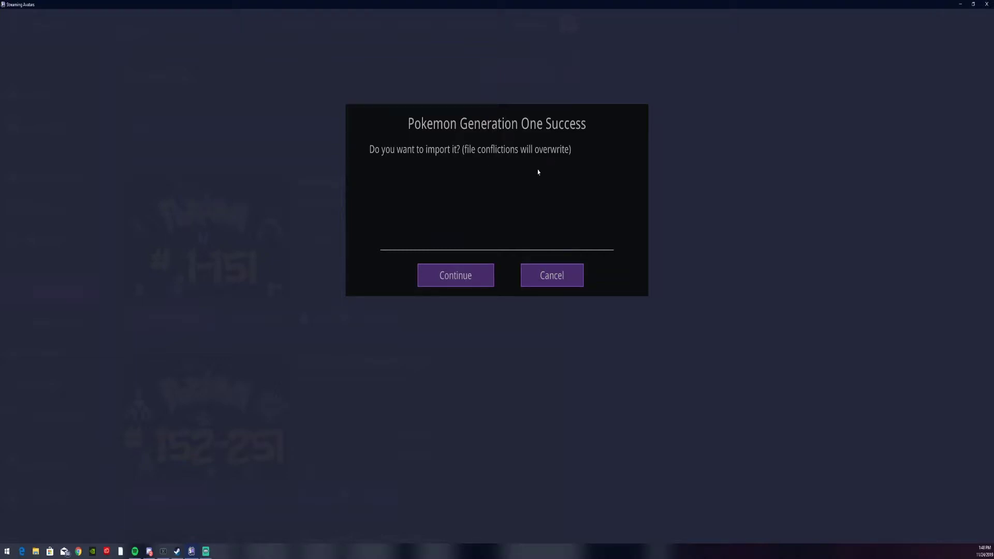
pyautogui.click(466, 279)
pyautogui.click(476, 279)
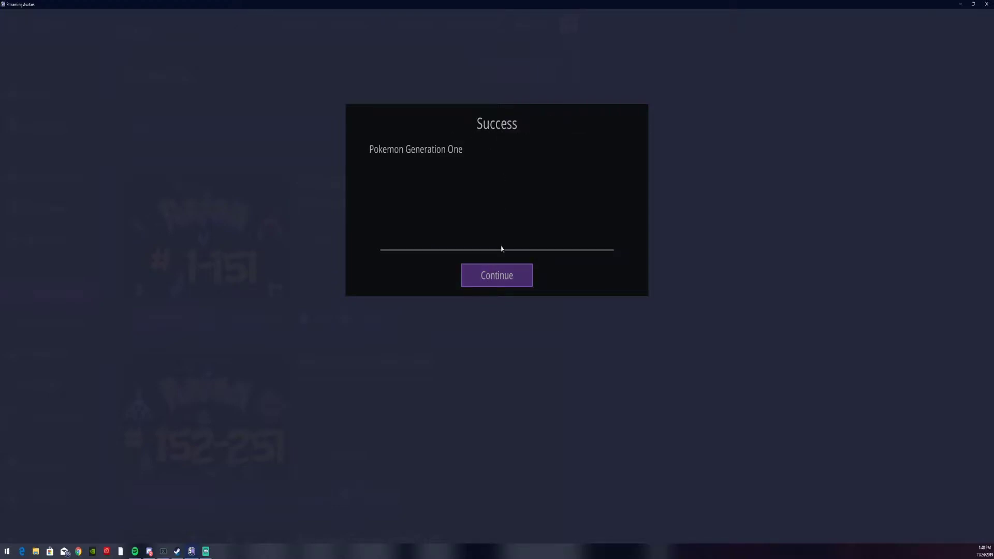
pyautogui.click(492, 275)
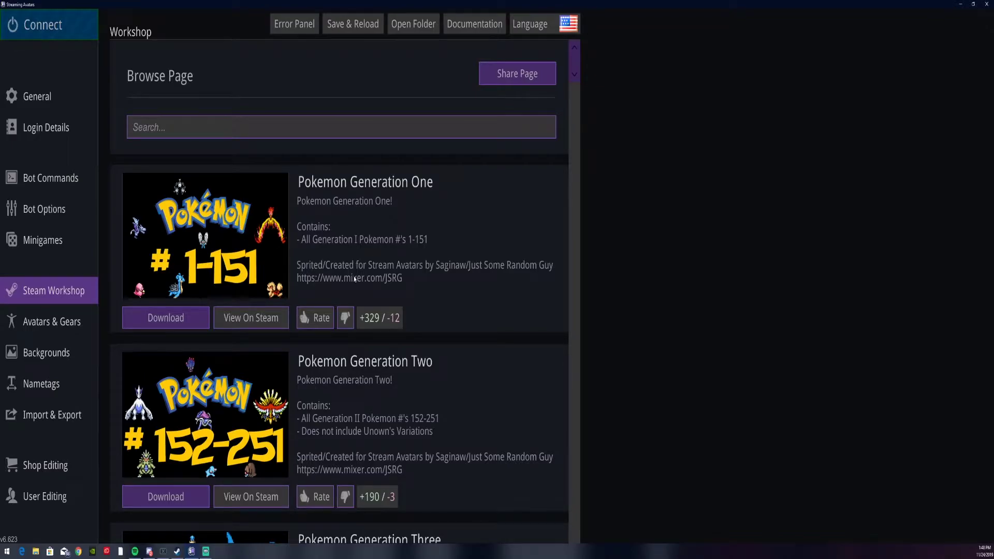
# Scroll through the Steam Workshop list of avatar packs.
pyautogui.scroll(-20, 354, 278)
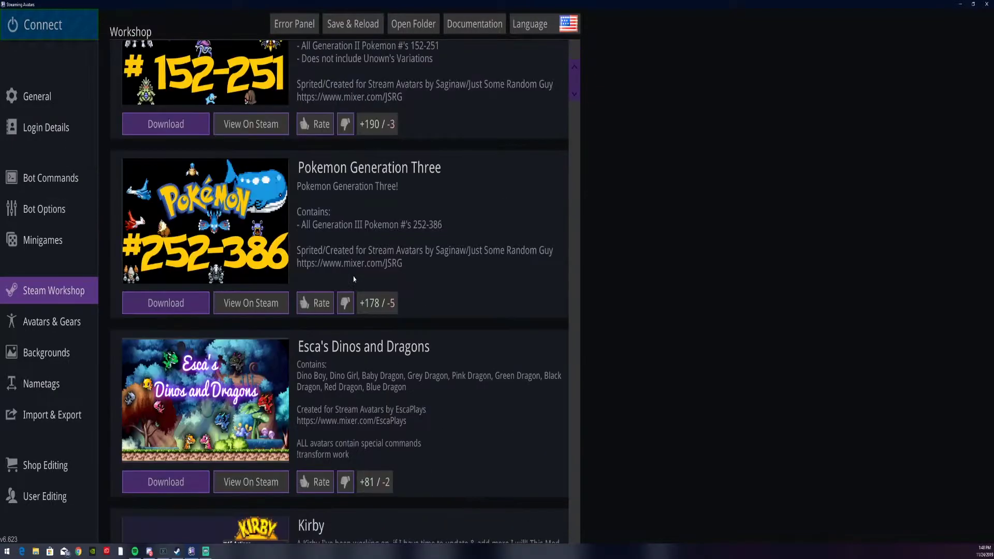
pyautogui.scroll(-20, 354, 278)
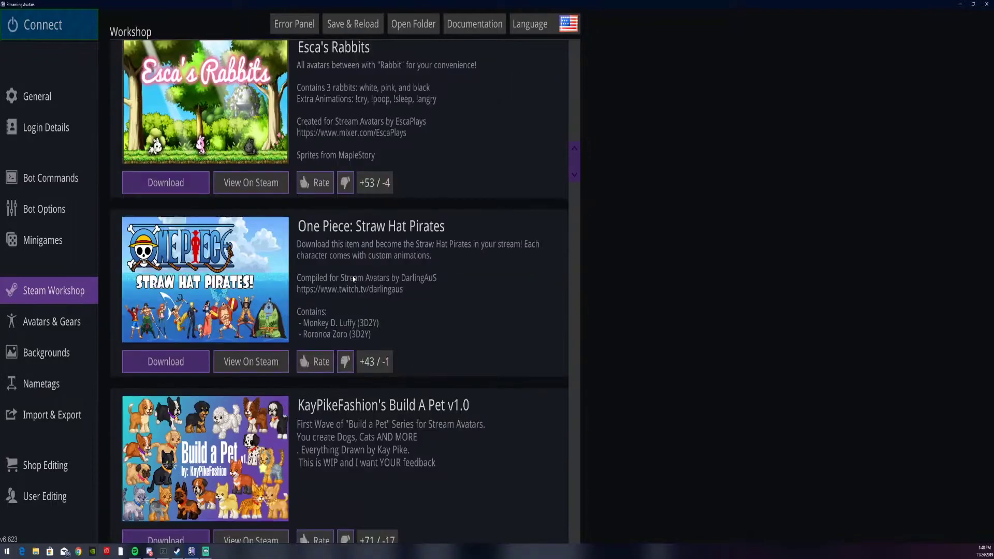
pyautogui.scroll(-10, 354, 280)
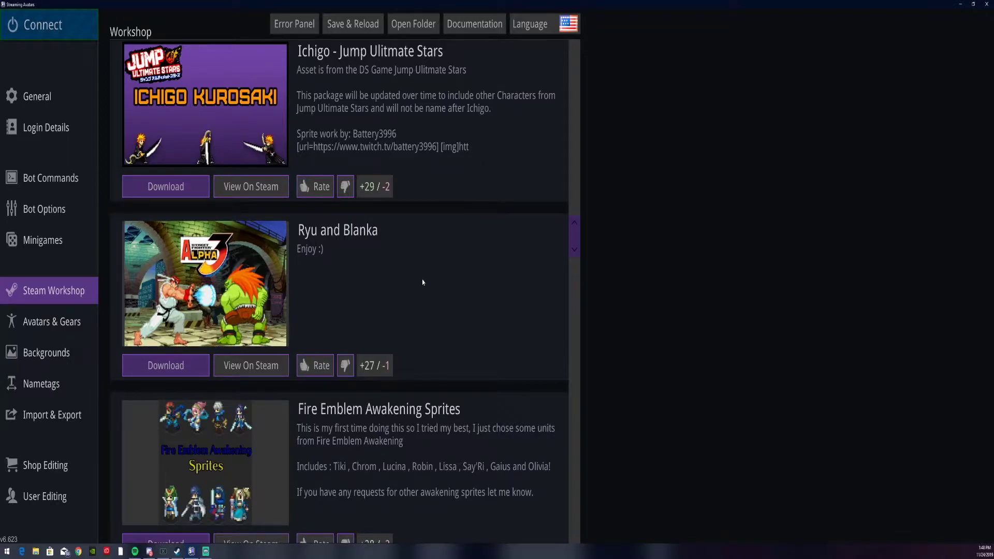
pyautogui.scroll(15, 422, 301)
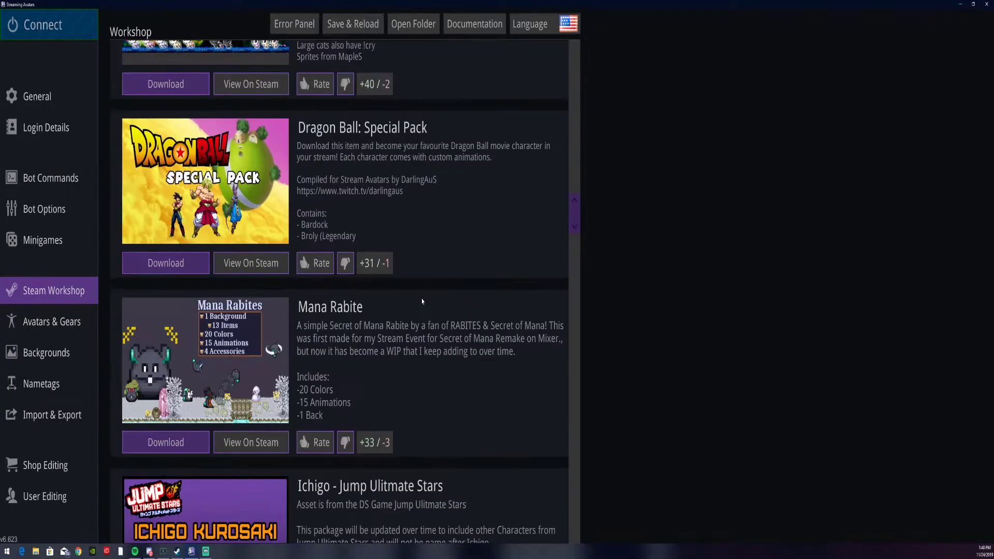
pyautogui.scroll(15, 421, 302)
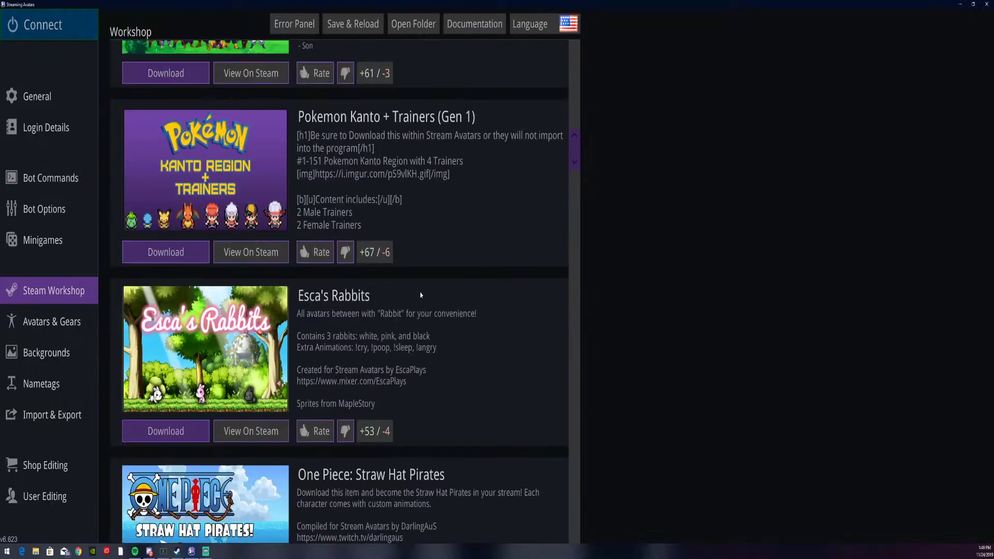
pyautogui.scroll(15, 420, 294)
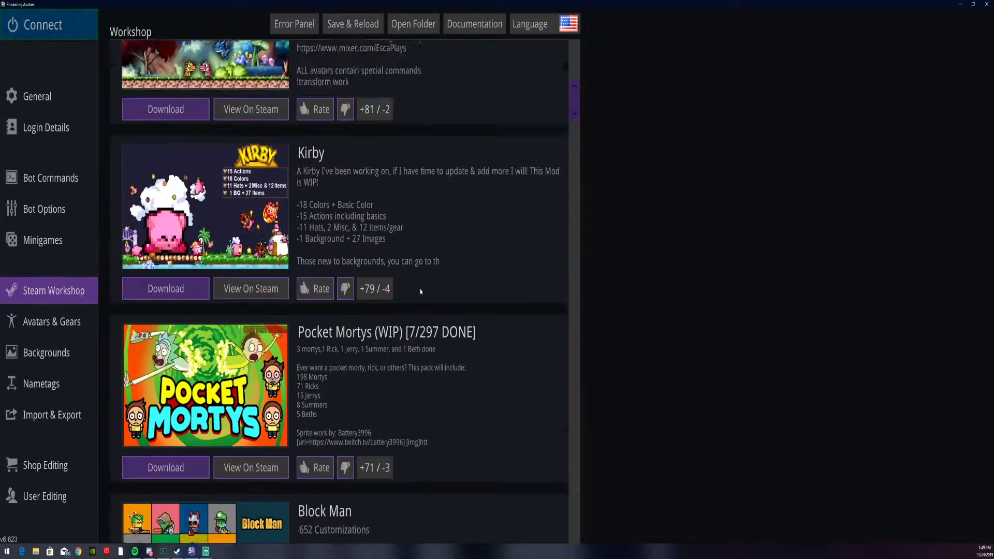
pyautogui.scroll(3, 421, 292)
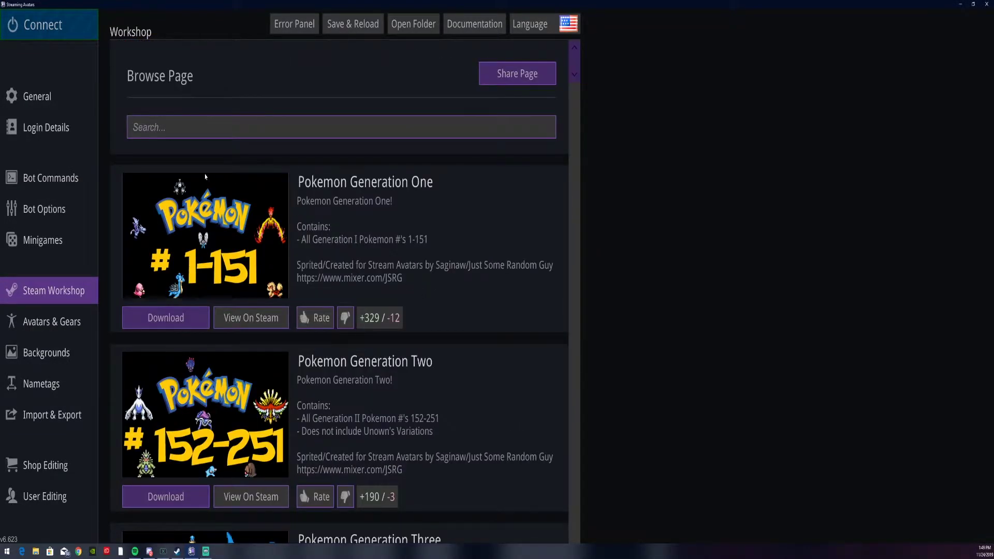
pyautogui.scroll(-15, 219, 320)
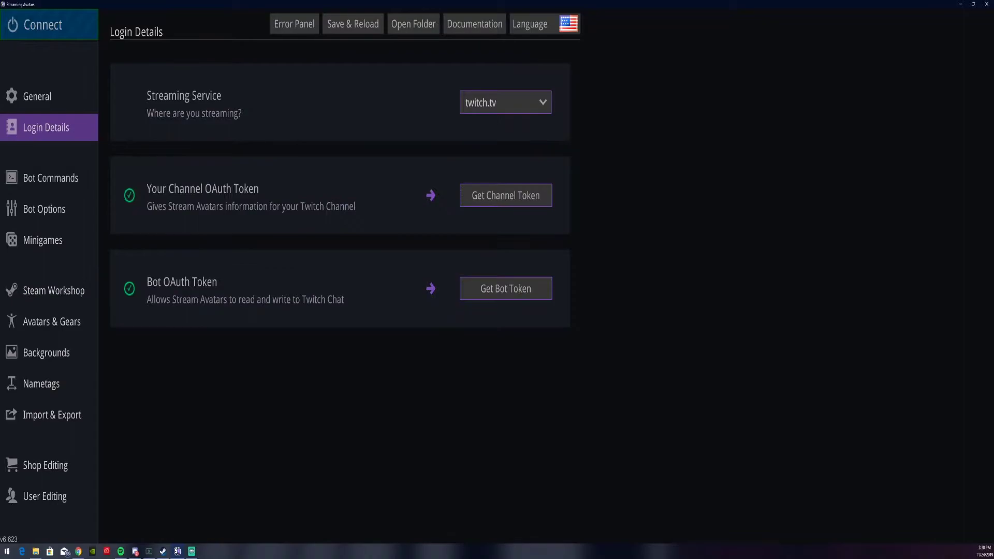
pyautogui.click(36, 97)
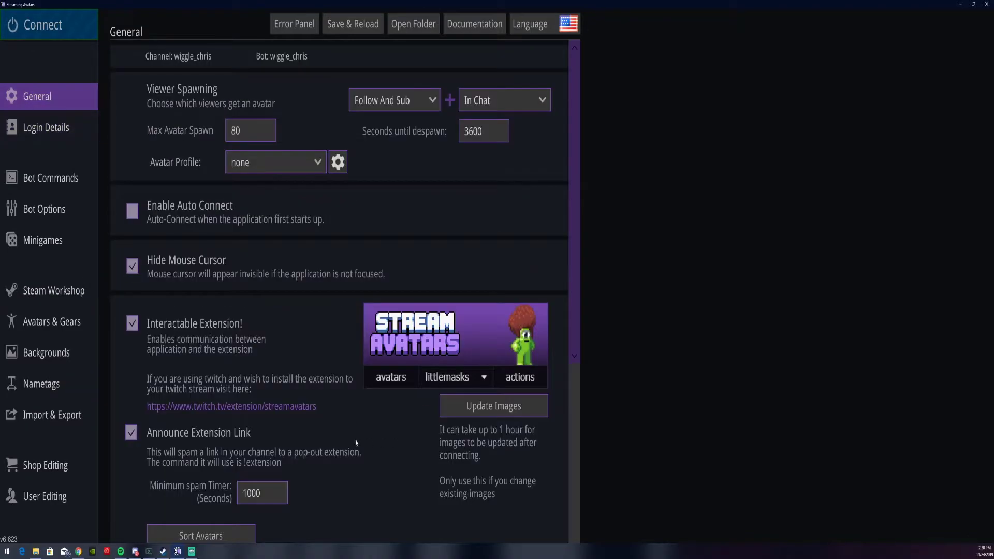
pyautogui.scroll(-5, 529, 370)
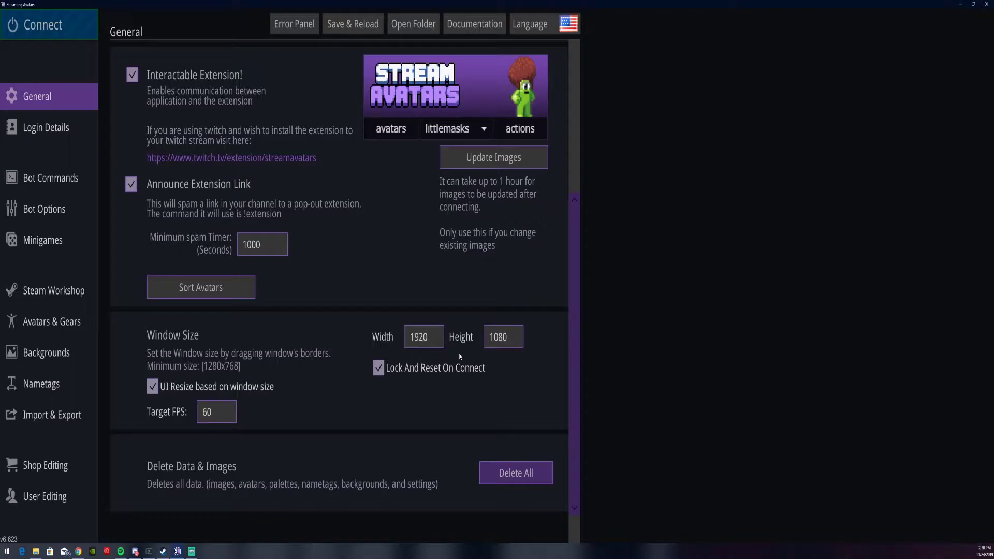
pyautogui.scroll(4, 332, 388)
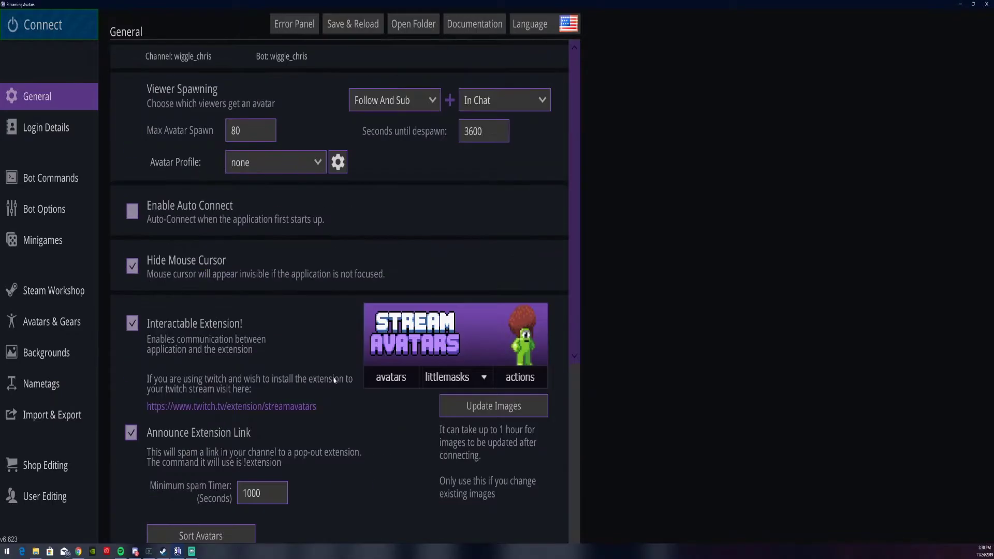
# Set Viewer Spawning to Everyone instead of Follow And Sub.
pyautogui.click(431, 103)
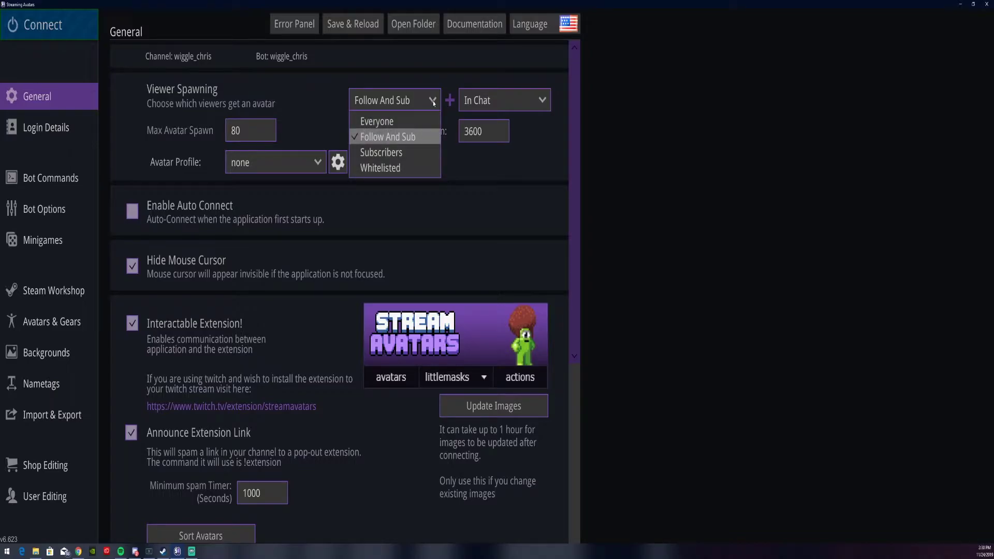
pyautogui.click(401, 122)
pyautogui.click(436, 104)
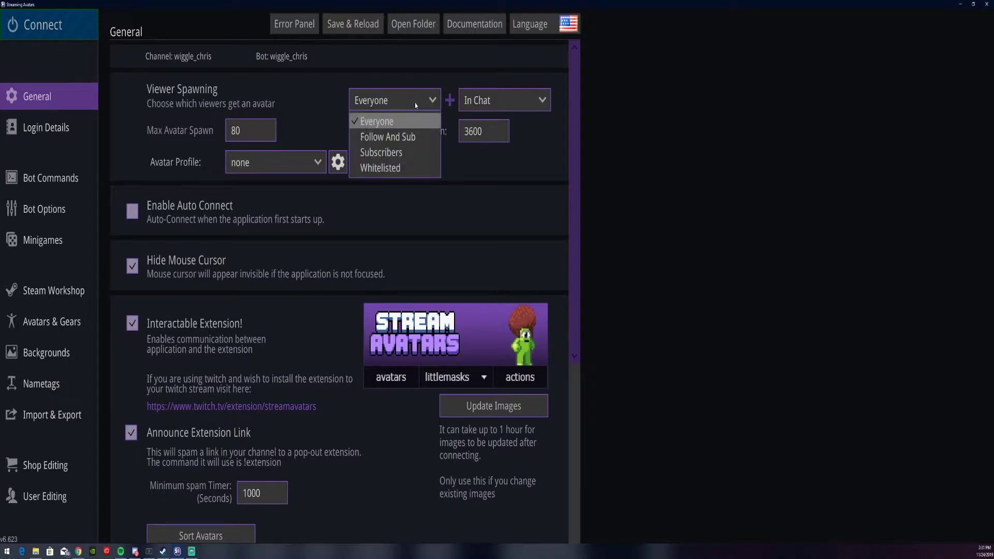
pyautogui.click(368, 102)
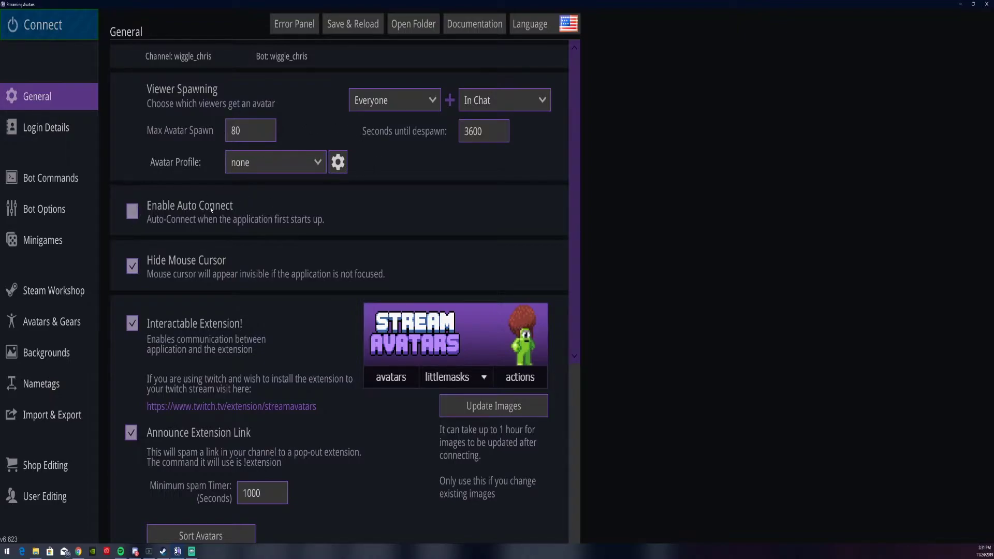
# Turn off Hide Mouse Cursor in the General settings.
pyautogui.scroll(-3, 246, 276)
pyautogui.scroll(1, 201, 223)
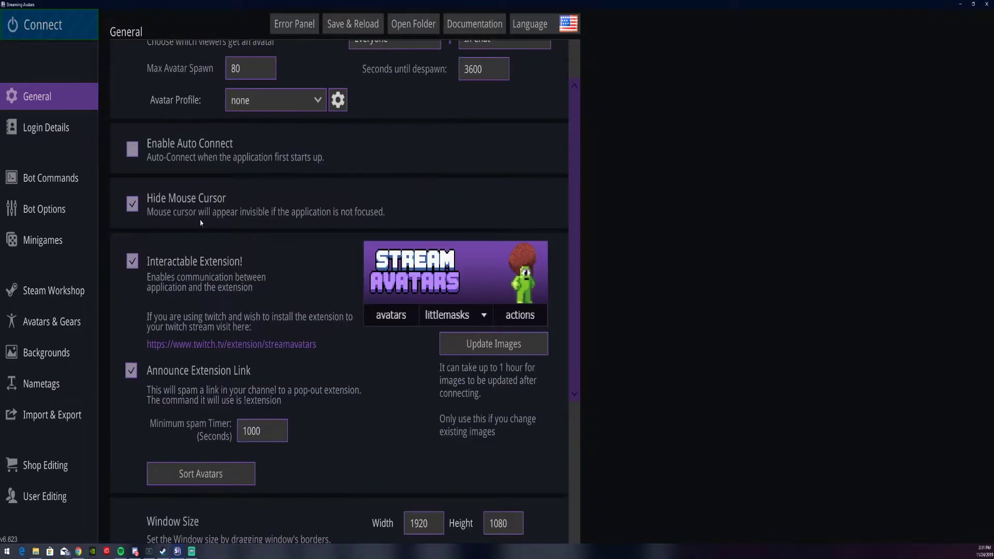
pyautogui.click(137, 205)
# Go to Bot Commands and expand the Command List settings.
pyautogui.scroll(-1, 221, 376)
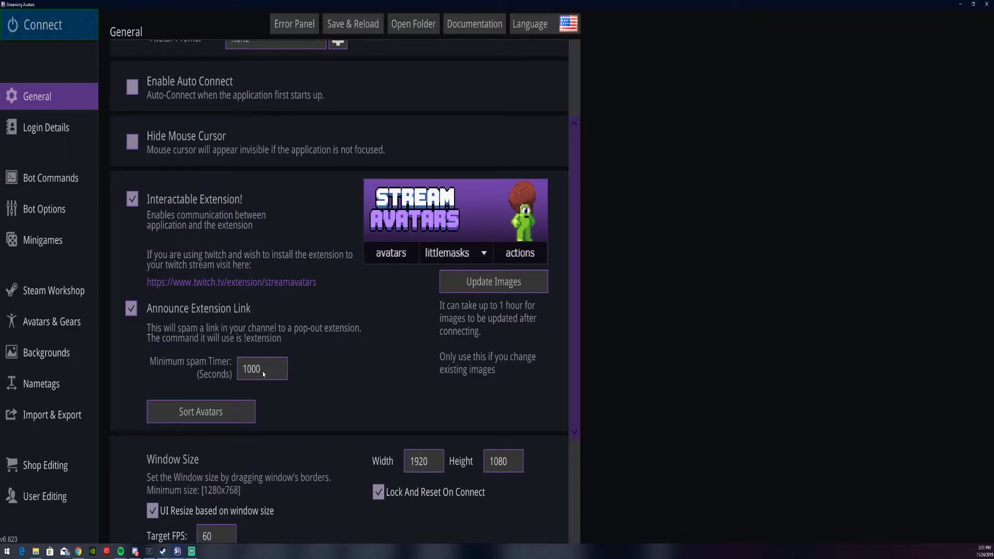
pyautogui.scroll(-1, 327, 367)
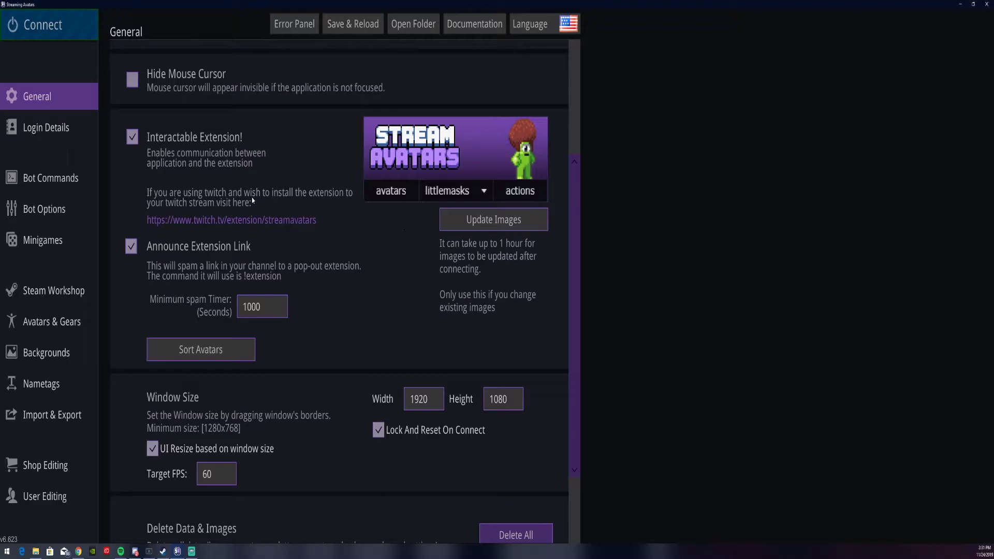
pyautogui.scroll(-1, 345, 348)
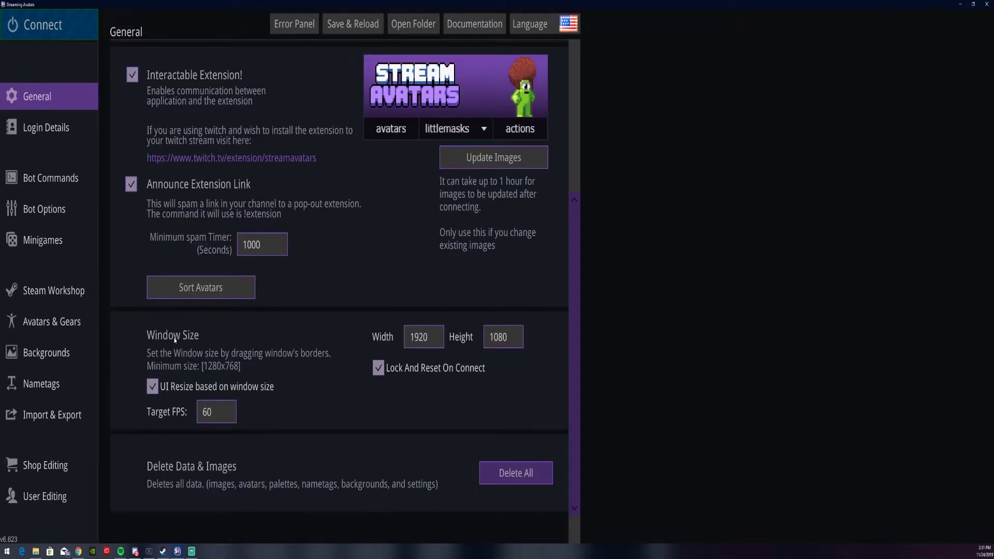
pyautogui.scroll(-1, 472, 369)
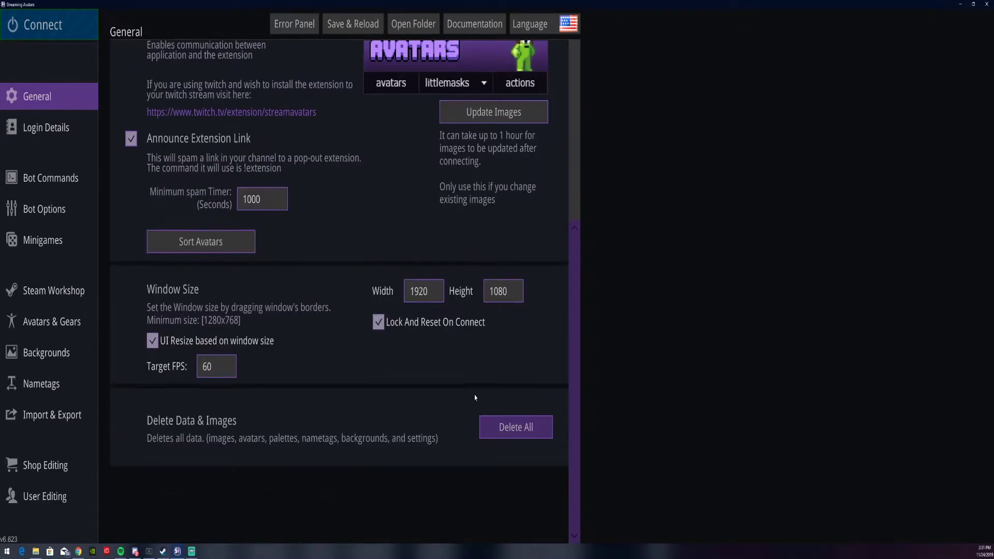
pyautogui.click(63, 178)
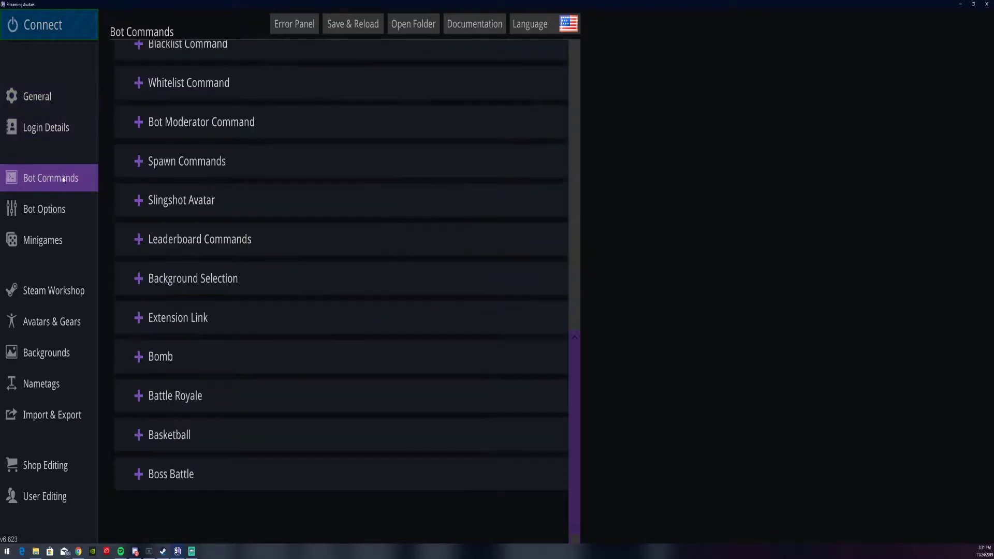
pyautogui.scroll(15, 224, 337)
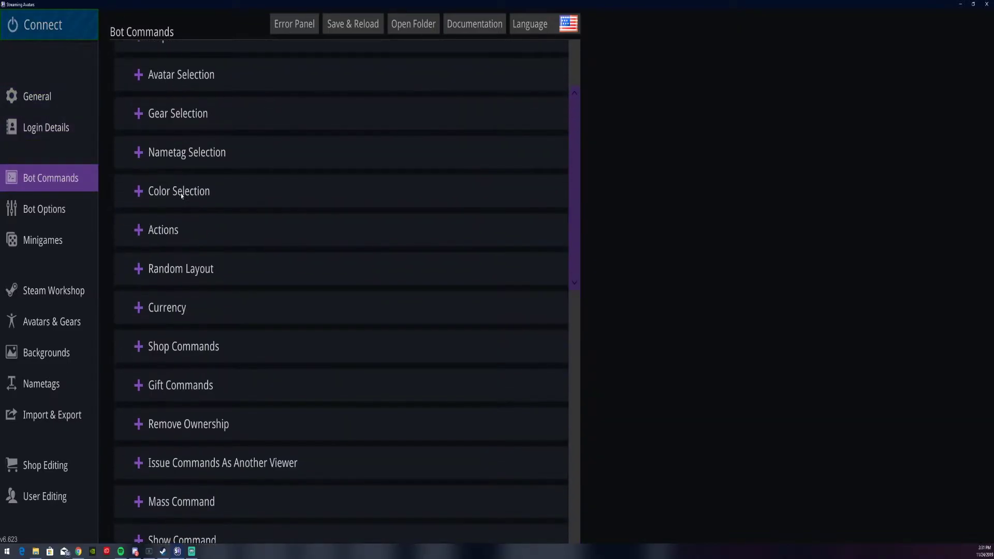
pyautogui.click(136, 81)
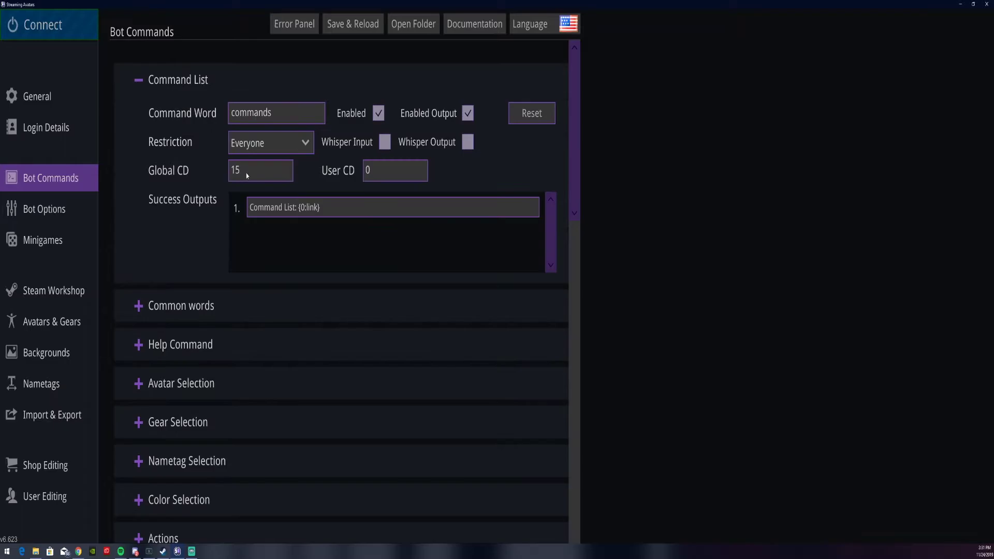
# Collapse Command List, review the Bot Options, and move on to Minigames.
pyautogui.click(139, 81)
pyautogui.click(47, 209)
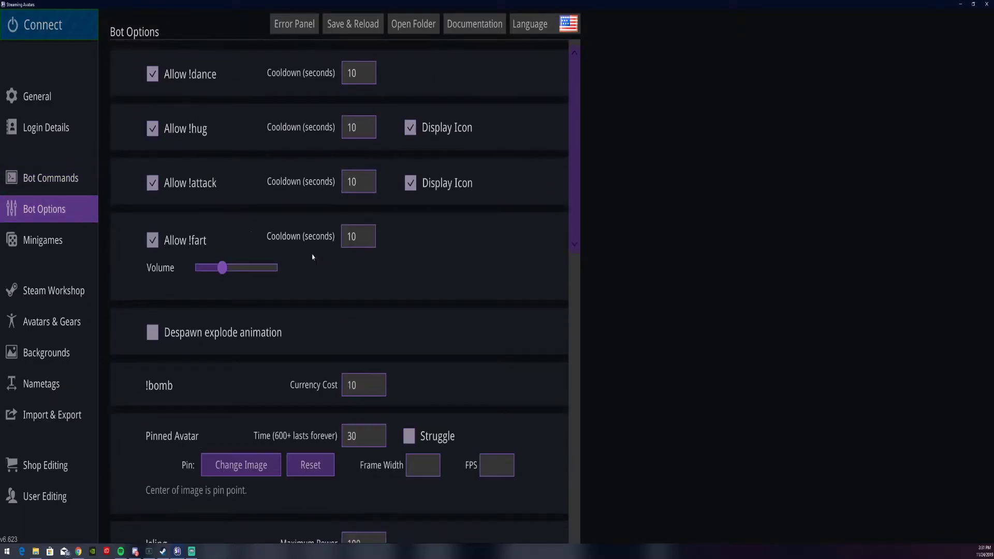
pyautogui.scroll(1, 312, 257)
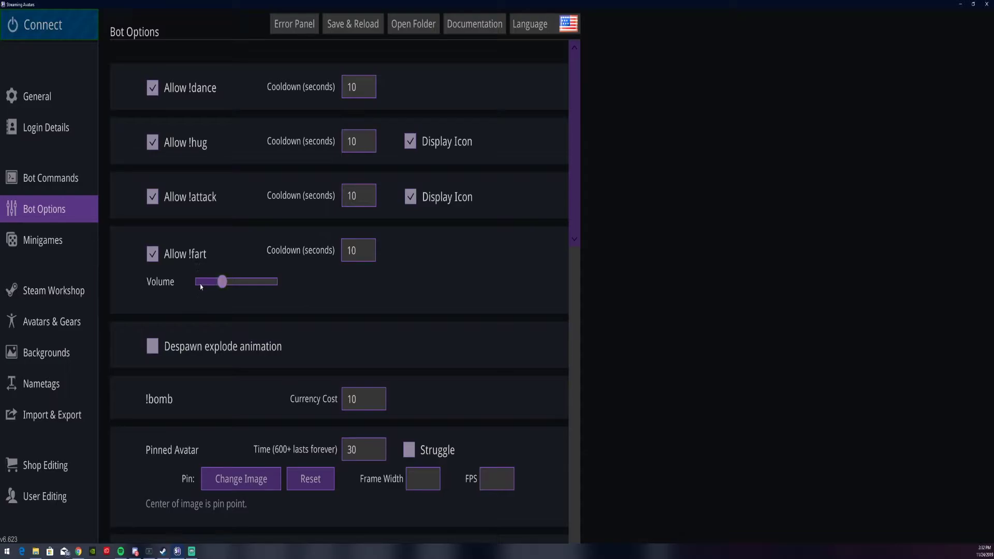
pyautogui.scroll(-1, 299, 350)
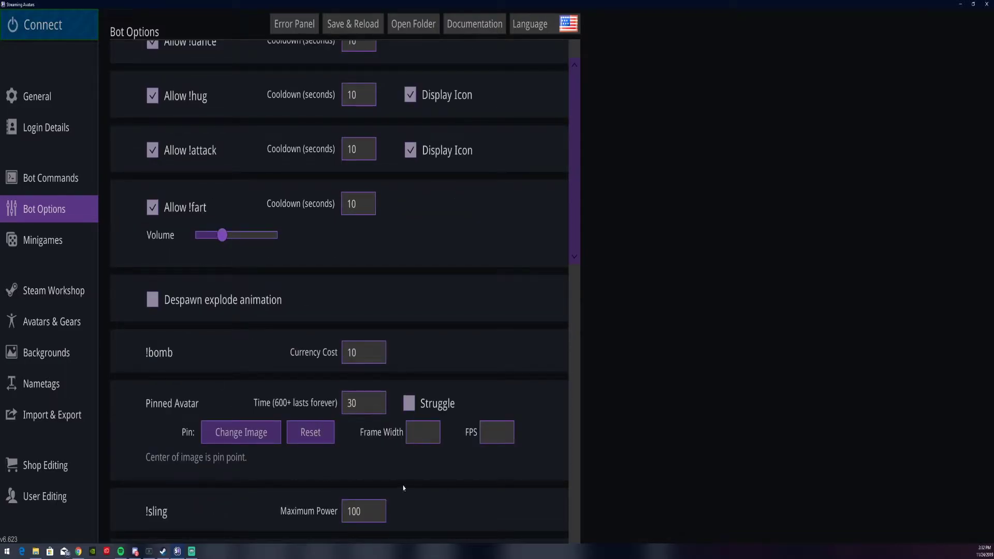
pyautogui.scroll(-1, 404, 488)
pyautogui.scroll(-10, 193, 407)
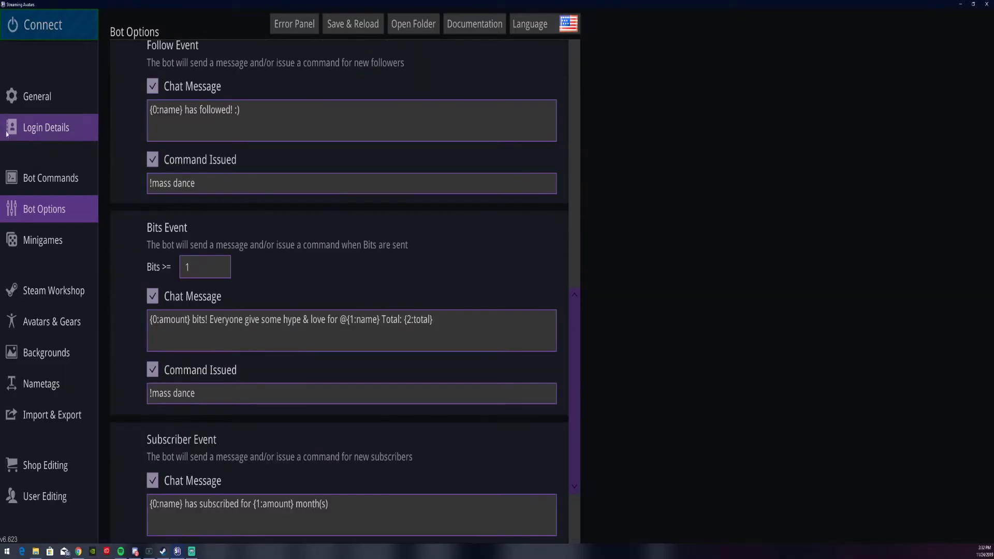
pyautogui.click(42, 239)
pyautogui.scroll(20, 264, 254)
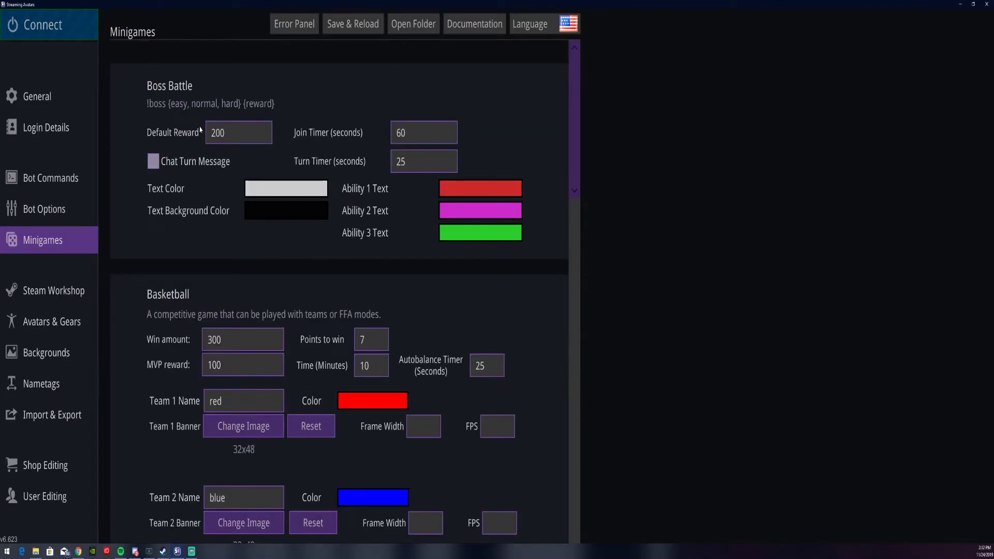
# Scroll through the Minigames settings such as Boss Battle and Basketball.
pyautogui.scroll(-6, 179, 217)
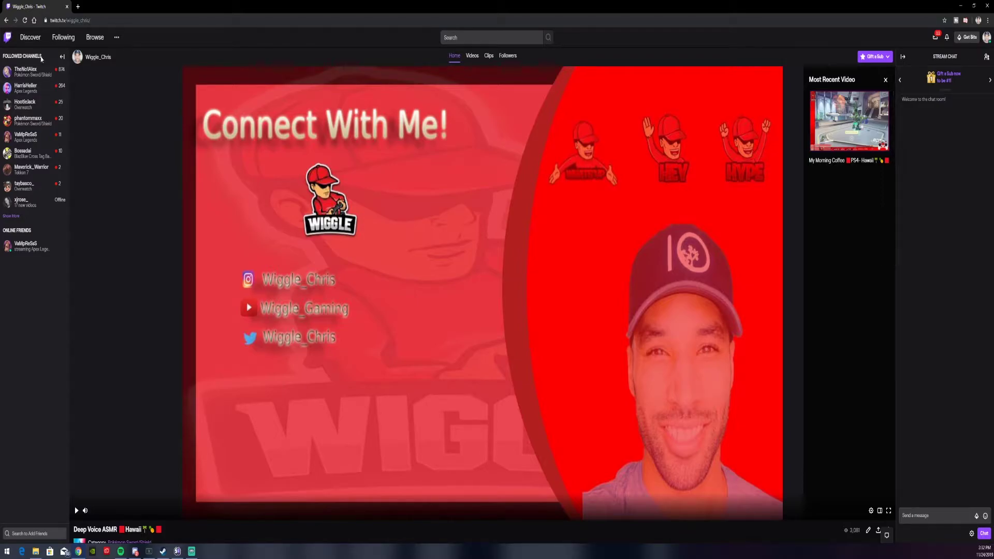
# Search the Twitch creator dashboard's Extensions for Stream Avatars.
pyautogui.click(987, 39)
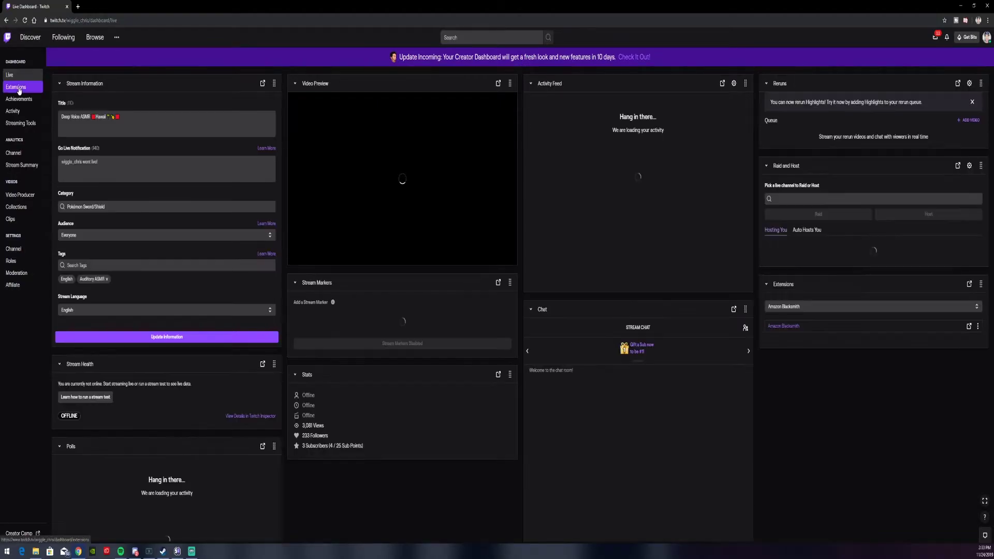
pyautogui.click(17, 87)
pyautogui.press('F11')
pyautogui.click(678, 60)
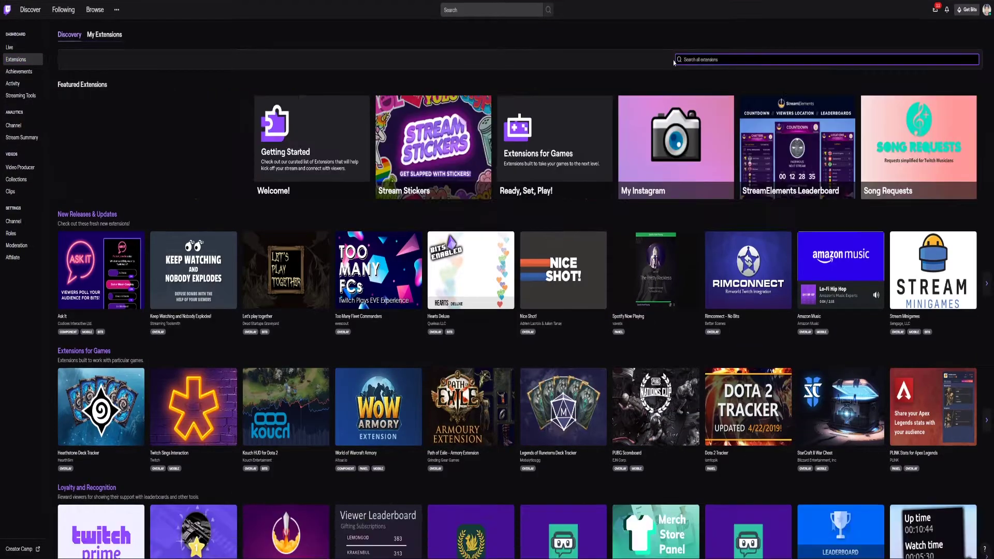
pyautogui.write('stream avatars')
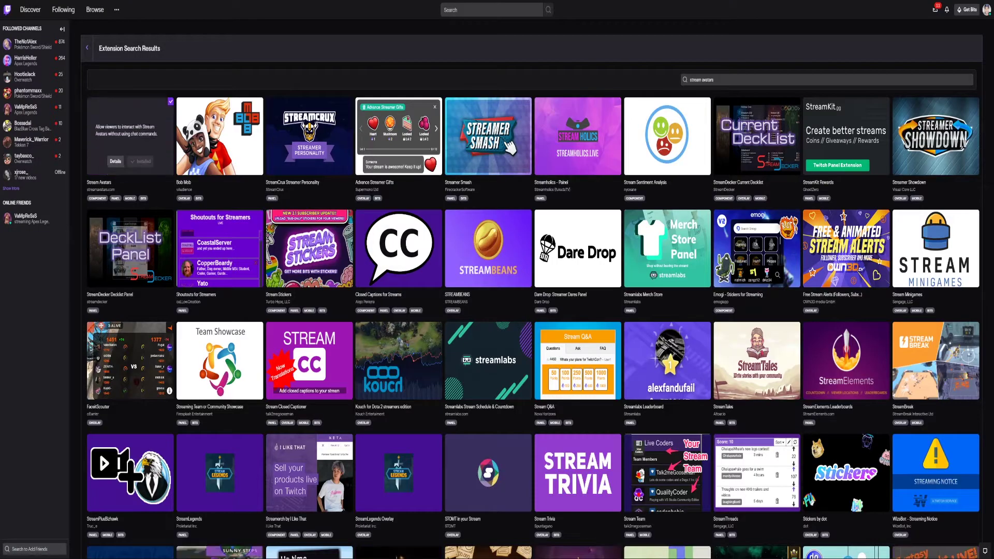
# Confirm Stream Avatars is active as Panel 2 in My Extensions, then view the channel page.
pyautogui.click(86, 48)
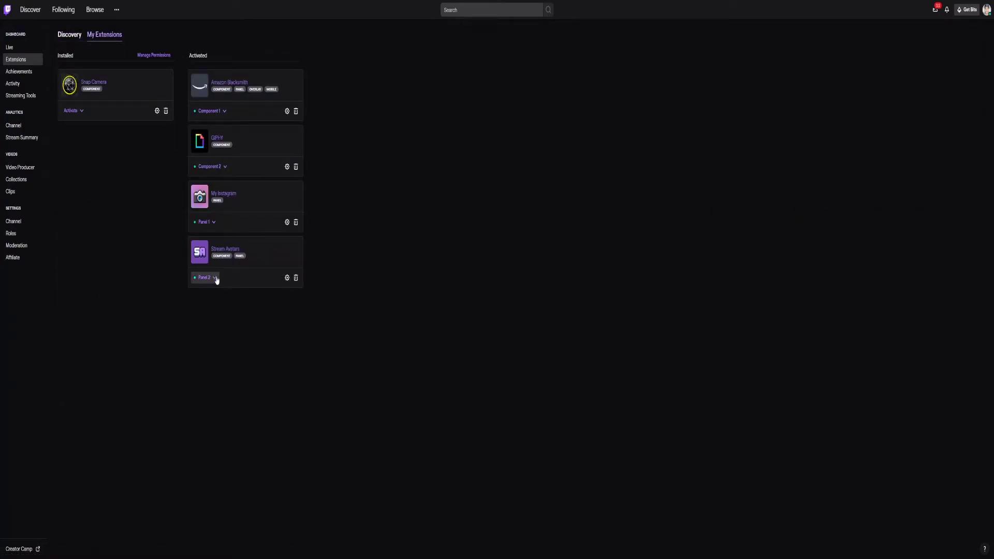
pyautogui.click(287, 277)
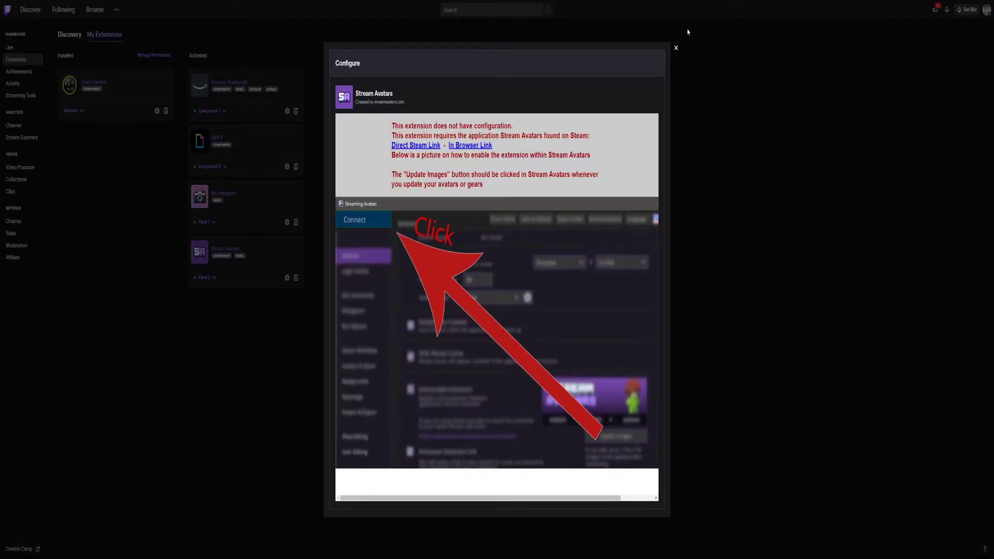
pyautogui.click(675, 48)
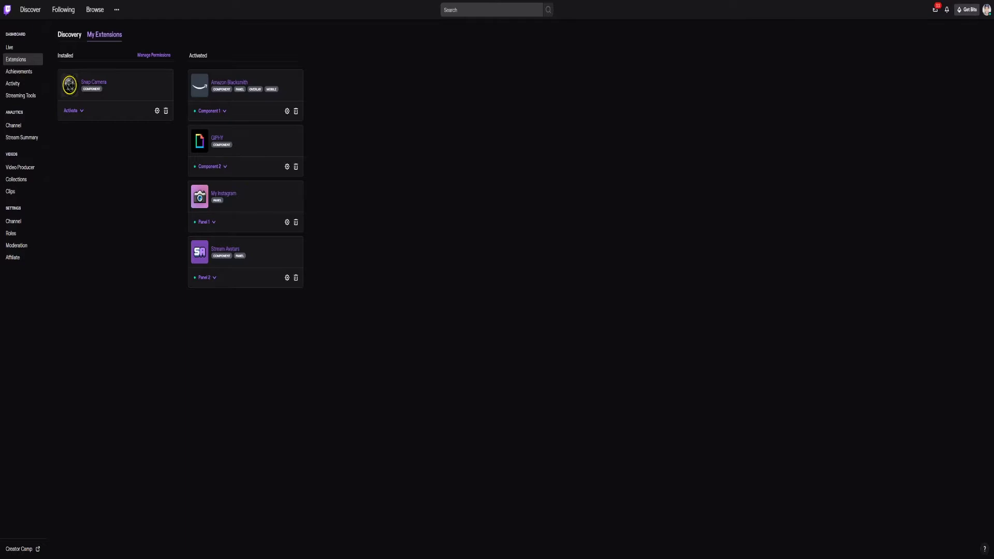
pyautogui.click(986, 11)
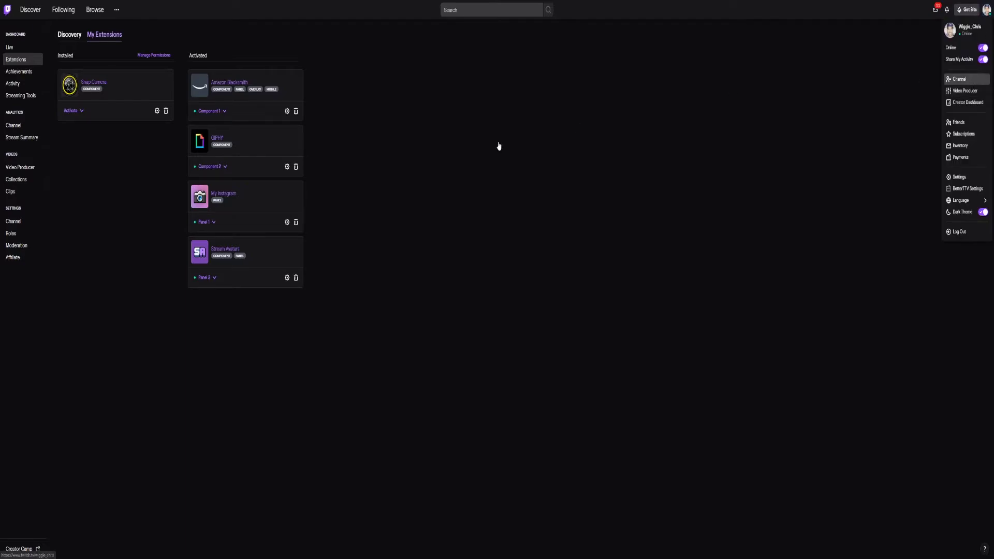
pyautogui.scroll(-7, 286, 386)
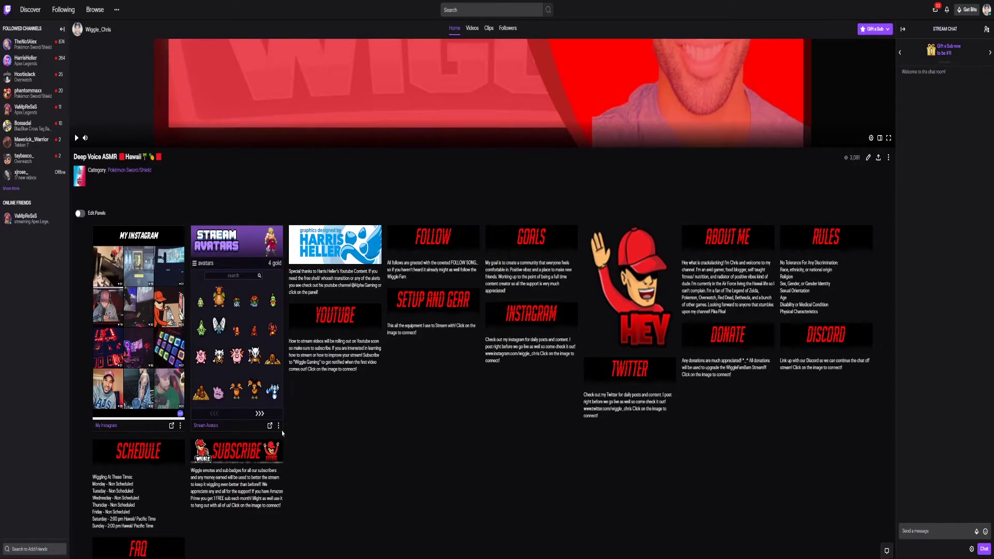
# Page through the channel panel's avatars and choose the pogo avatar.
pyautogui.click(259, 414)
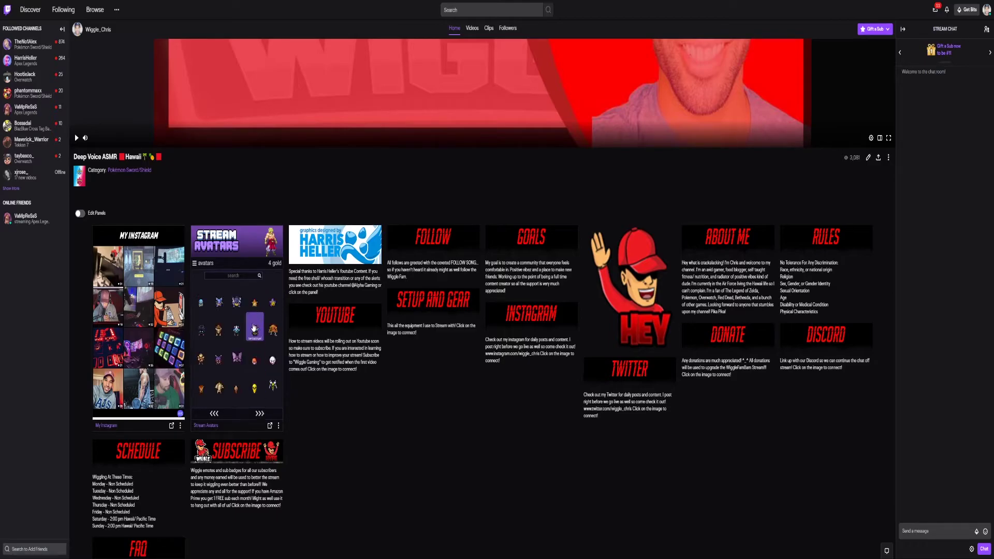
pyautogui.click(260, 414)
pyautogui.click(260, 415)
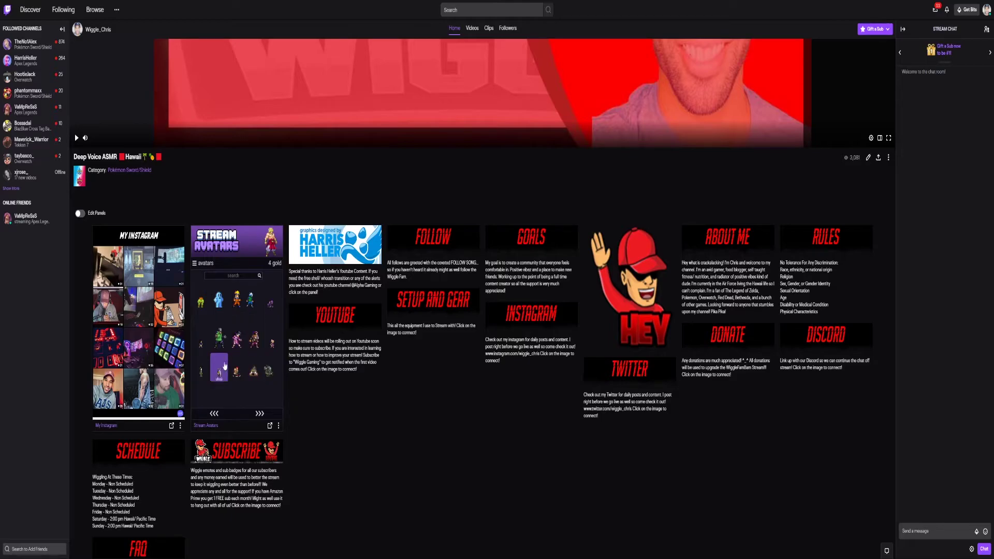
pyautogui.click(254, 370)
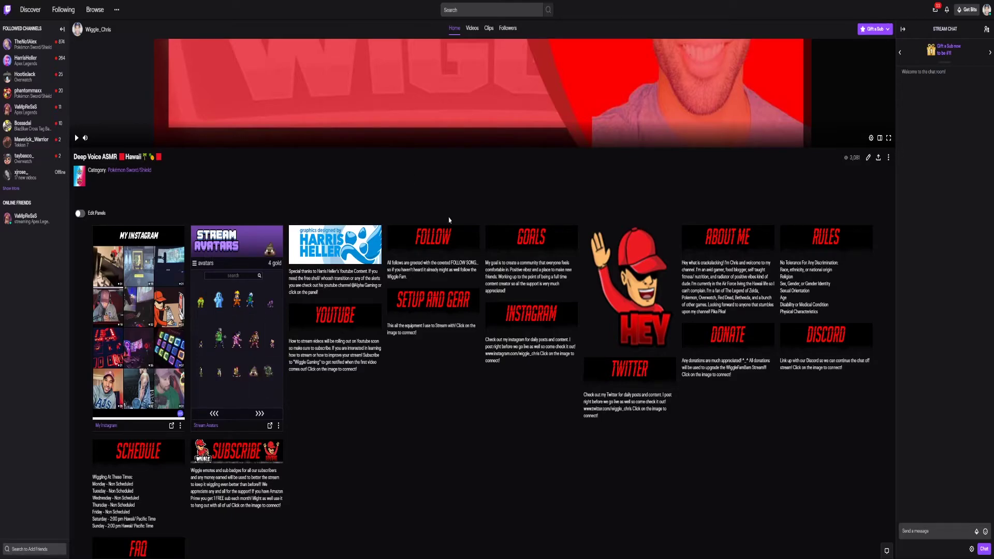
pyautogui.scroll(3, 170, 296)
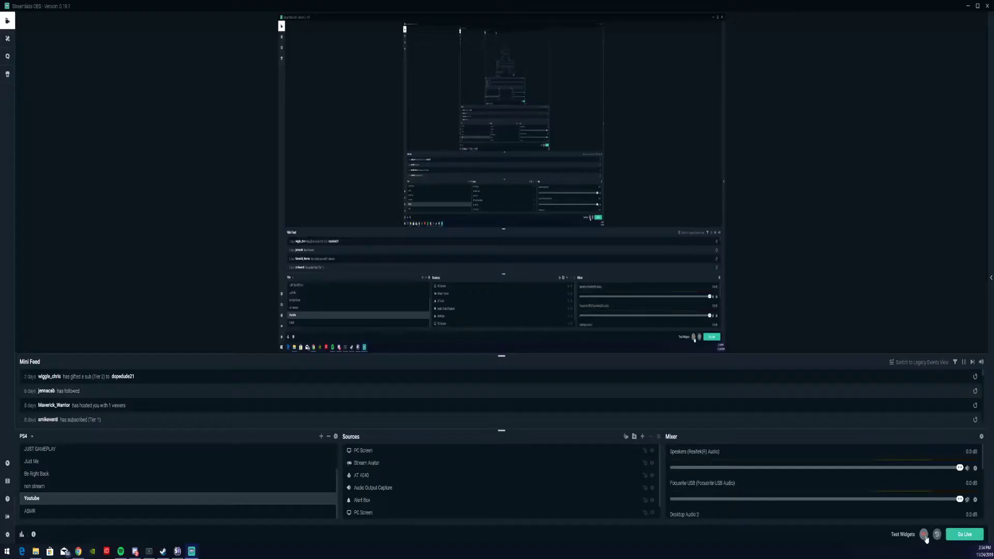
pyautogui.click(924, 535)
pyautogui.click(643, 437)
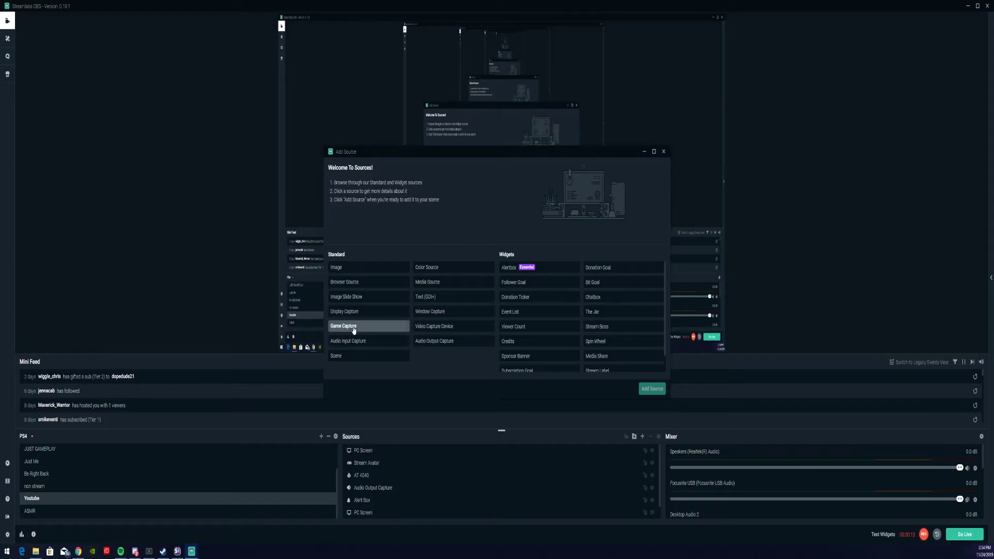
pyautogui.click(345, 327)
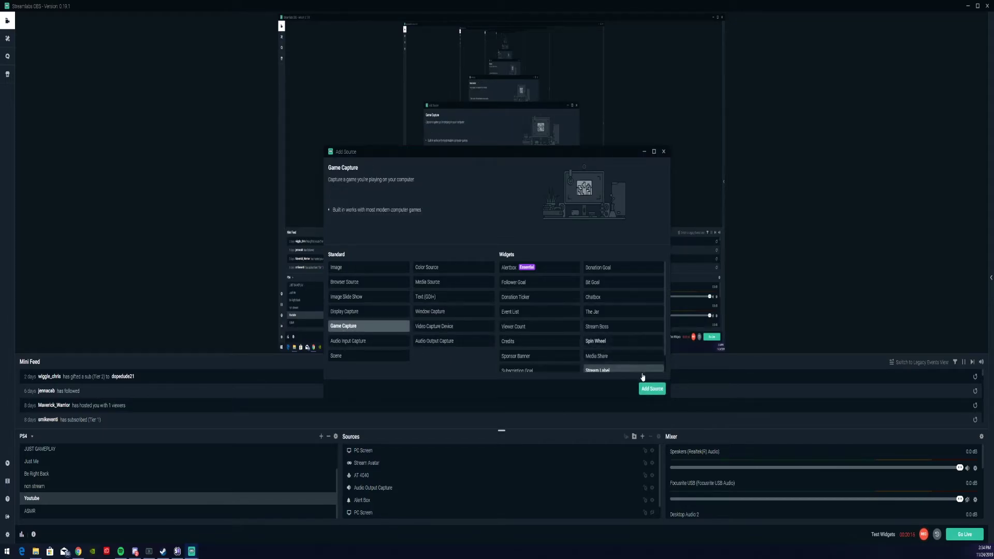
pyautogui.click(652, 389)
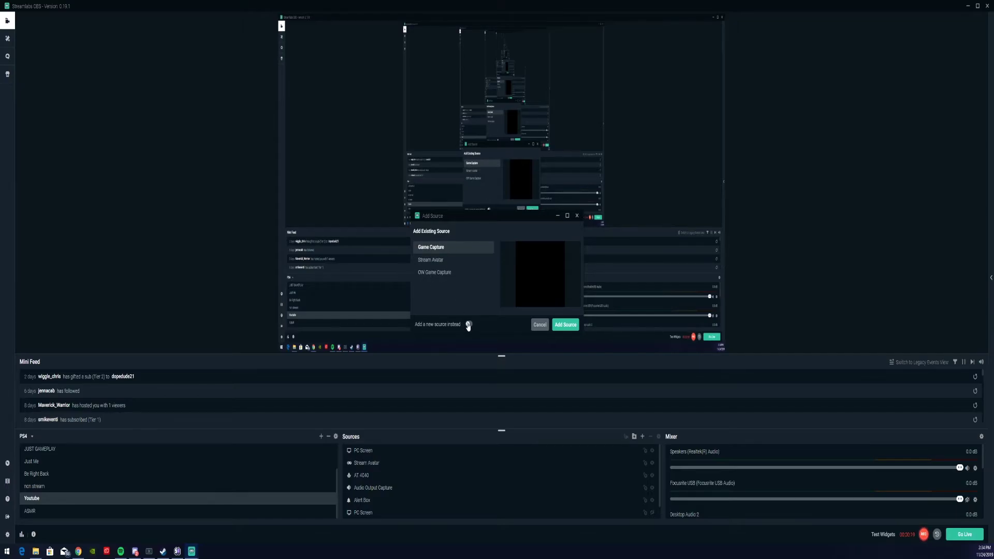
pyautogui.click(538, 324)
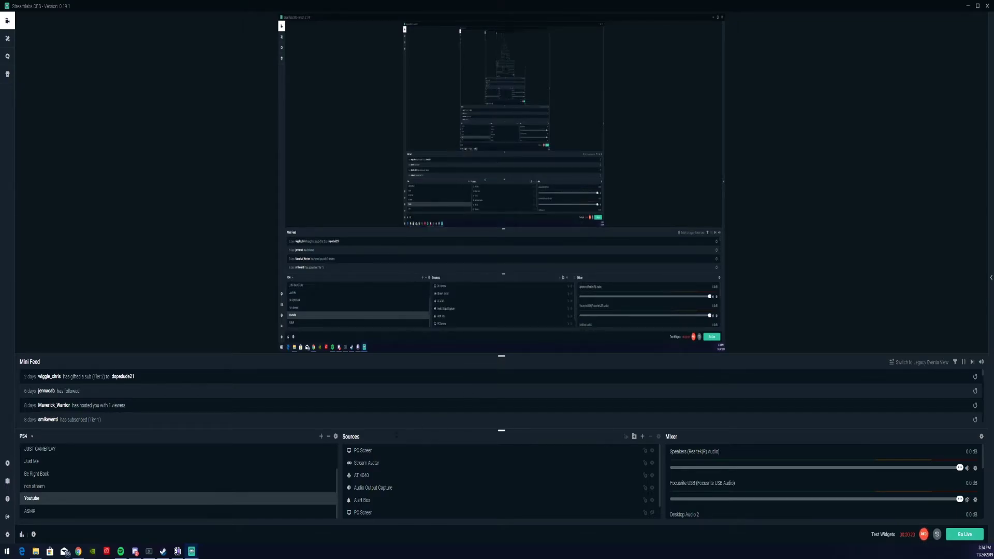
pyautogui.click(368, 464)
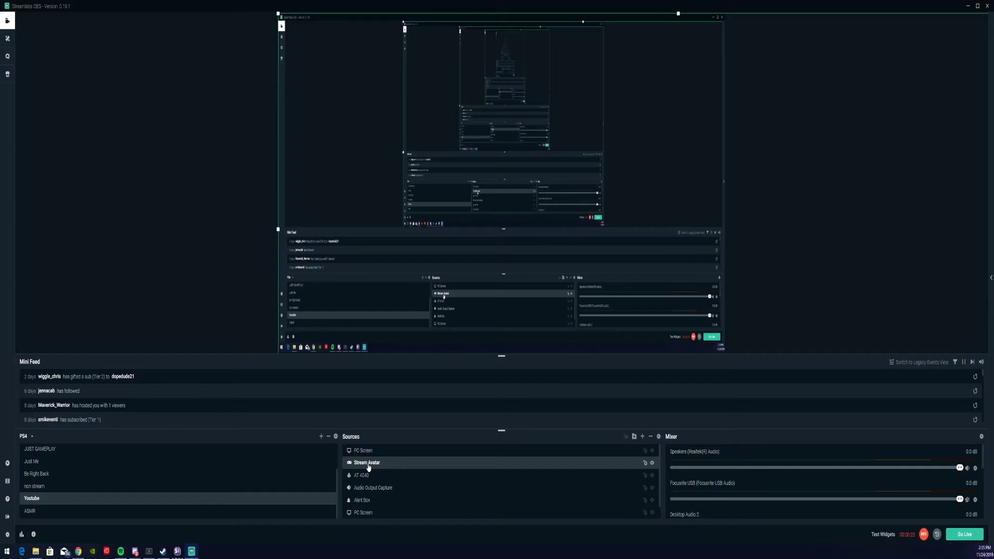
# Point the Stream Avatar capture at [StreamAvatars.exe]: Streaming Avatars with Allow Transparency on.
pyautogui.doubleClick(368, 465)
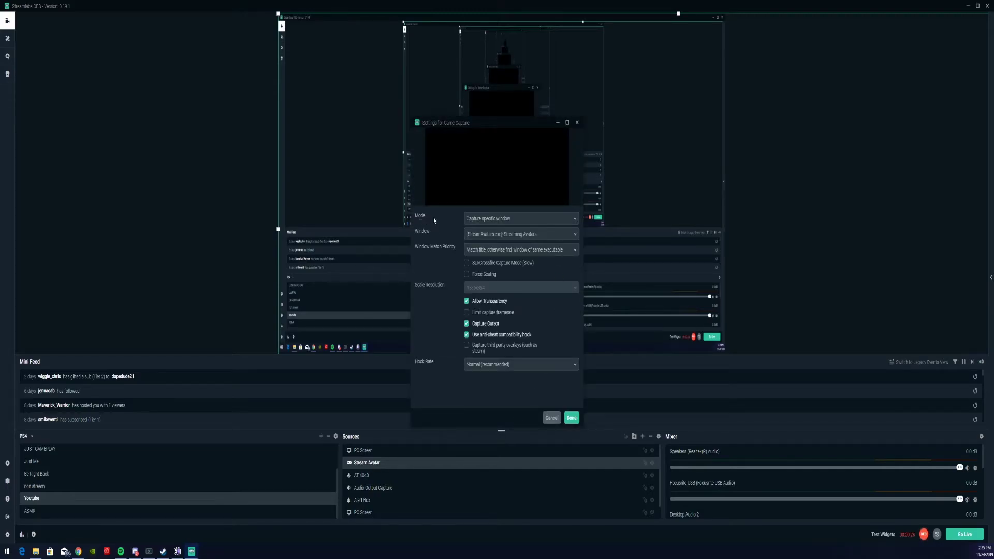
pyautogui.click(521, 224)
pyautogui.click(520, 234)
pyautogui.click(544, 235)
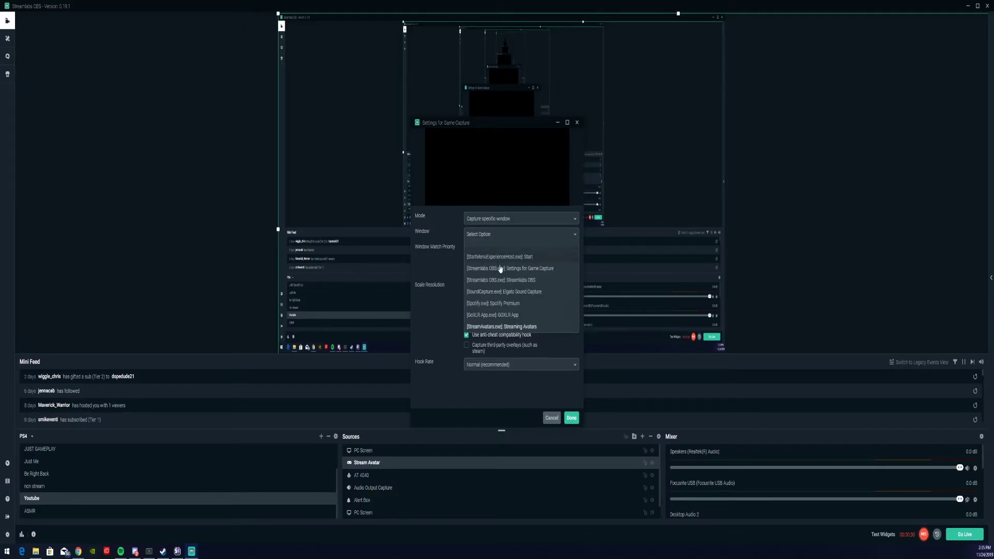
pyautogui.click(519, 327)
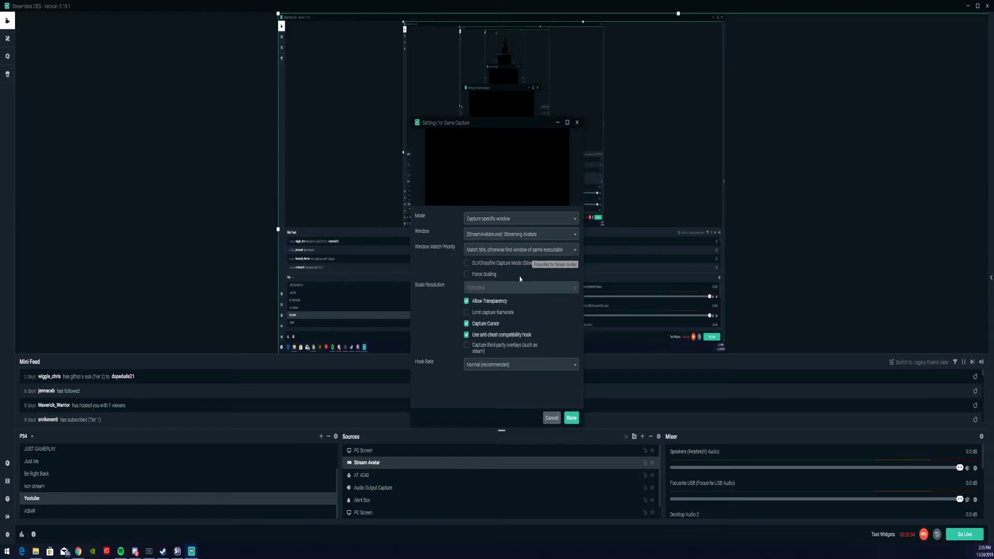
pyautogui.click(466, 302)
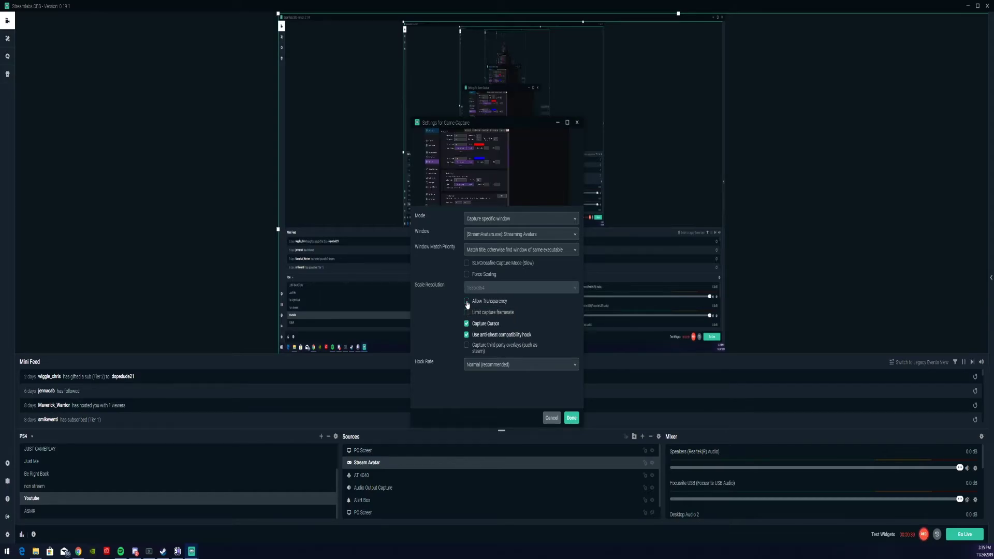
pyautogui.click(467, 302)
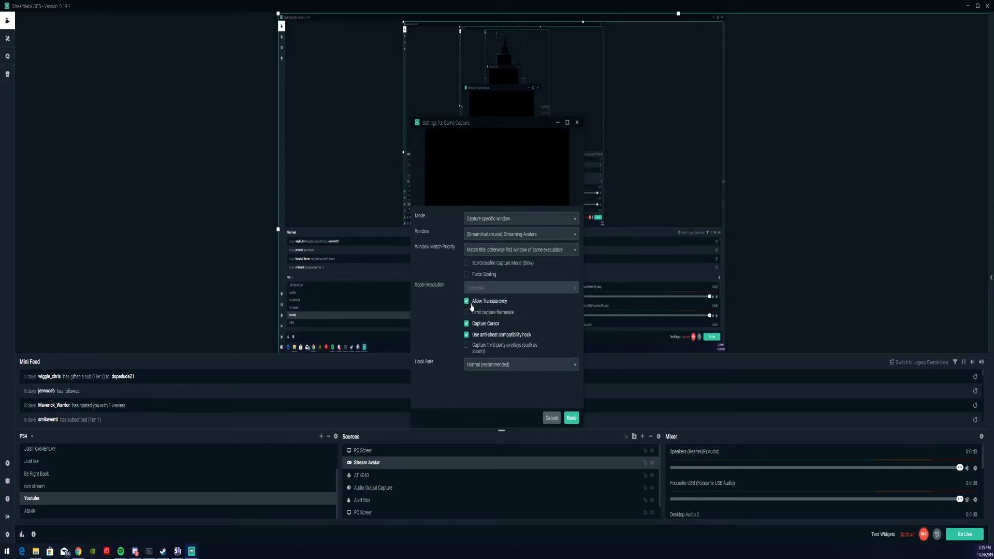
pyautogui.click(572, 418)
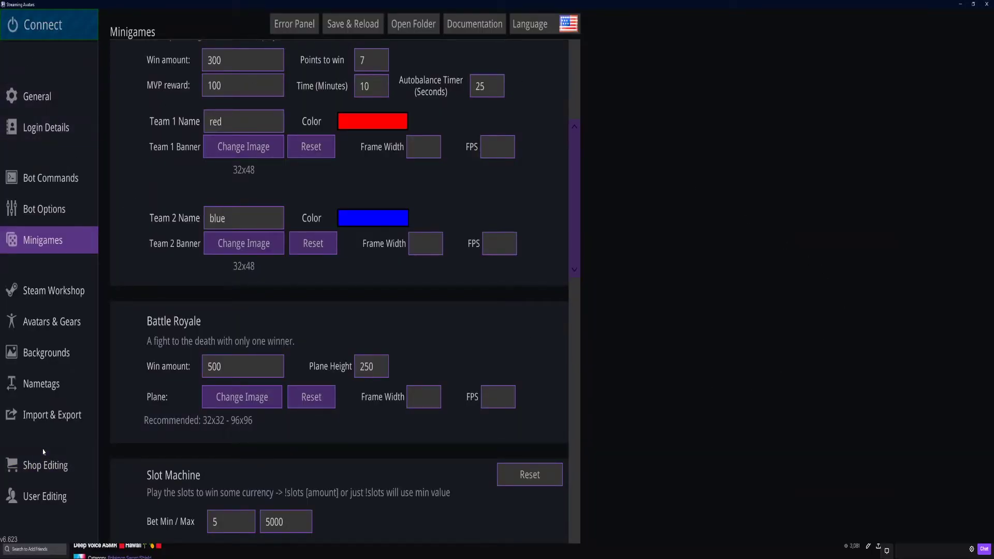
# Connect Stream Avatars to the channel to show the compact avatar stage.
pyautogui.click(48, 37)
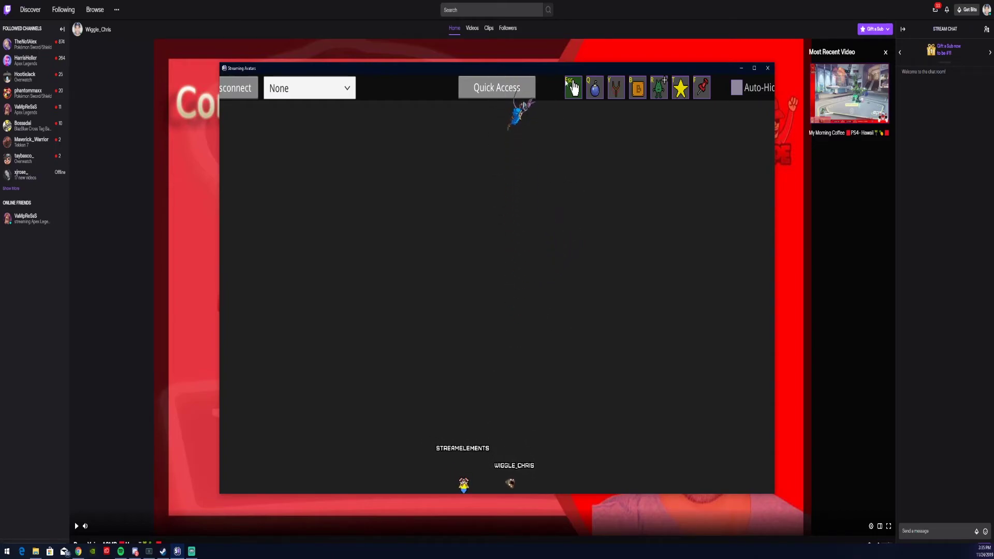
# Drop six bombs across the avatar stage.
pyautogui.click(594, 94)
pyautogui.click(306, 261)
pyautogui.click(380, 262)
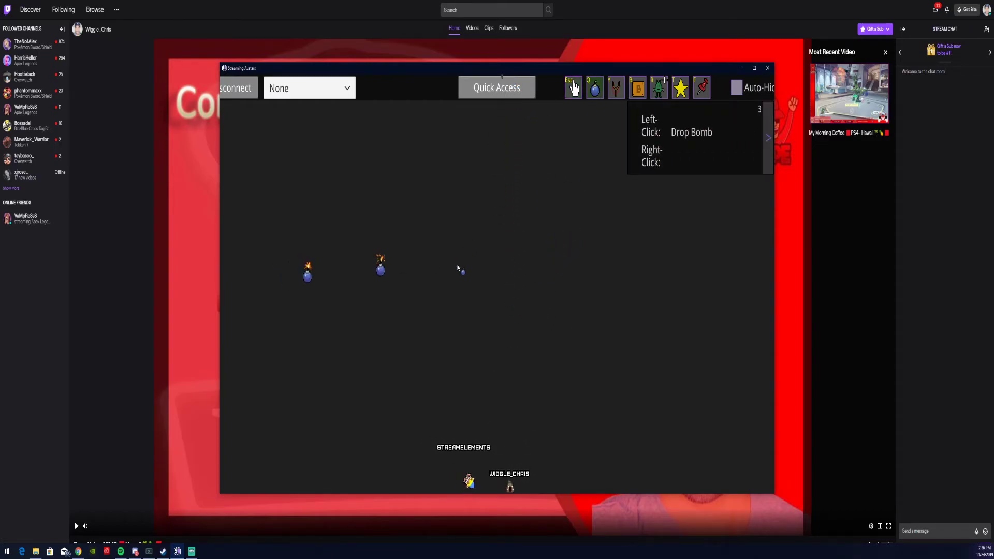
pyautogui.click(459, 266)
pyautogui.click(525, 266)
pyautogui.click(621, 266)
pyautogui.click(679, 277)
# Sling the MODBOT avatar up and right, then add blocks and two test avatars.
pyautogui.press('y')
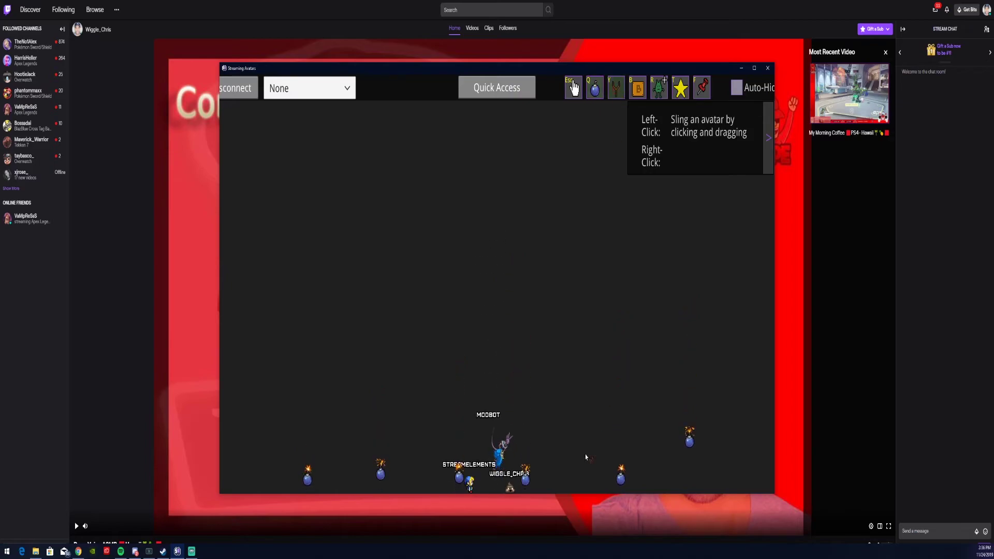
pyautogui.moveTo(493, 458); pyautogui.dragTo(648, 309)
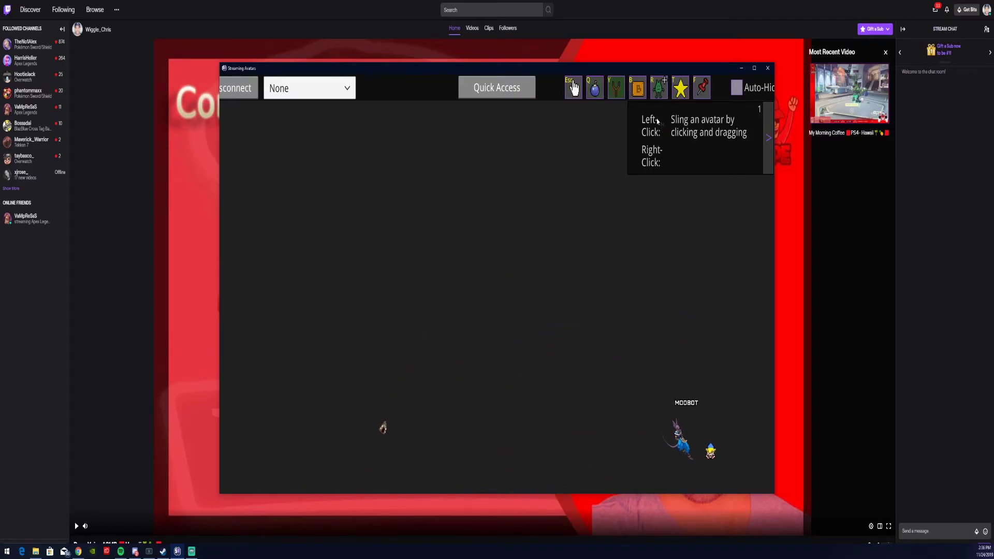
pyautogui.click(642, 91)
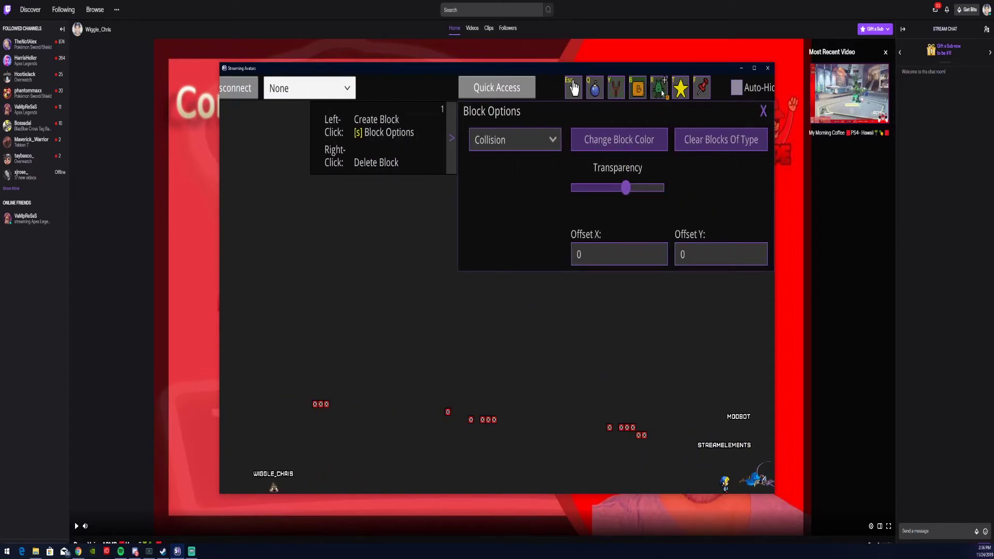
pyautogui.click(716, 332)
pyautogui.click(639, 318)
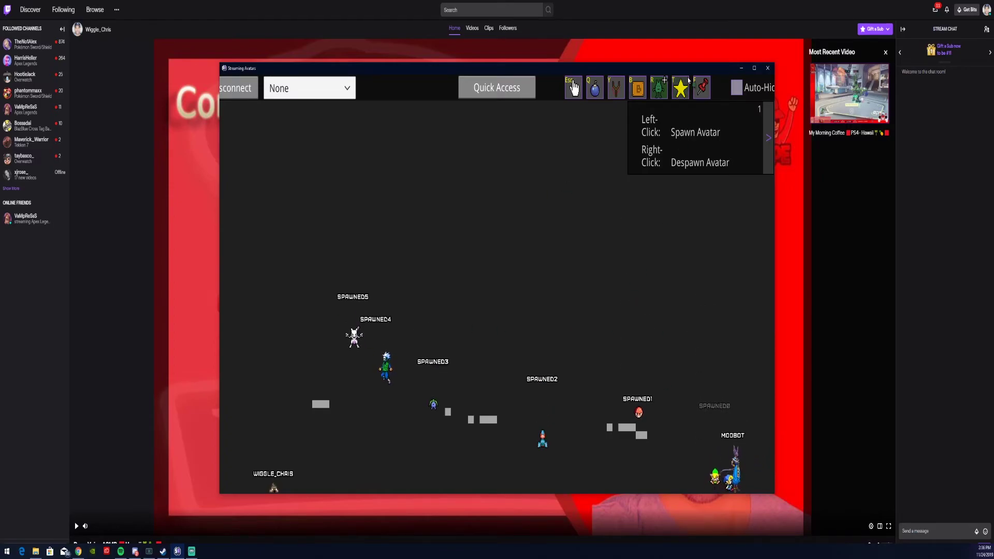
# Spawn stars among the avatars and lift the MODBOT avatar into mid-air.
pyautogui.press('t')
pyautogui.click(706, 369)
pyautogui.click(521, 289)
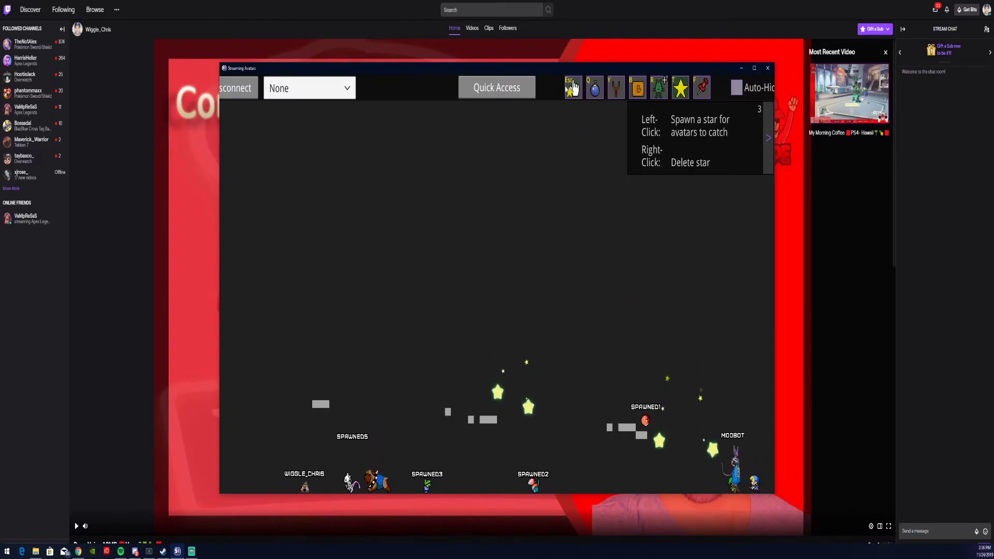
pyautogui.press('Escape')
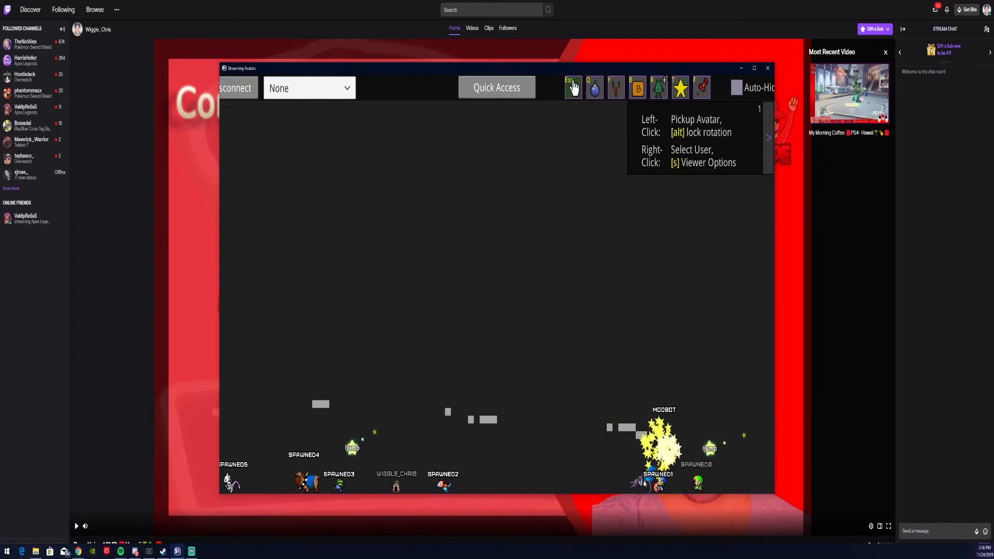
pyautogui.moveTo(595, 464); pyautogui.dragTo(495, 358)
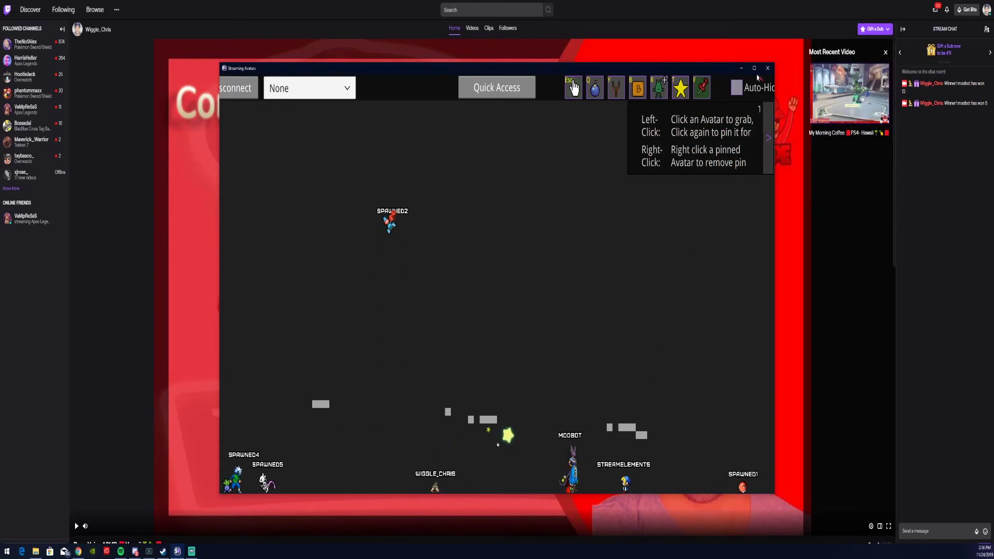
pyautogui.click(497, 88)
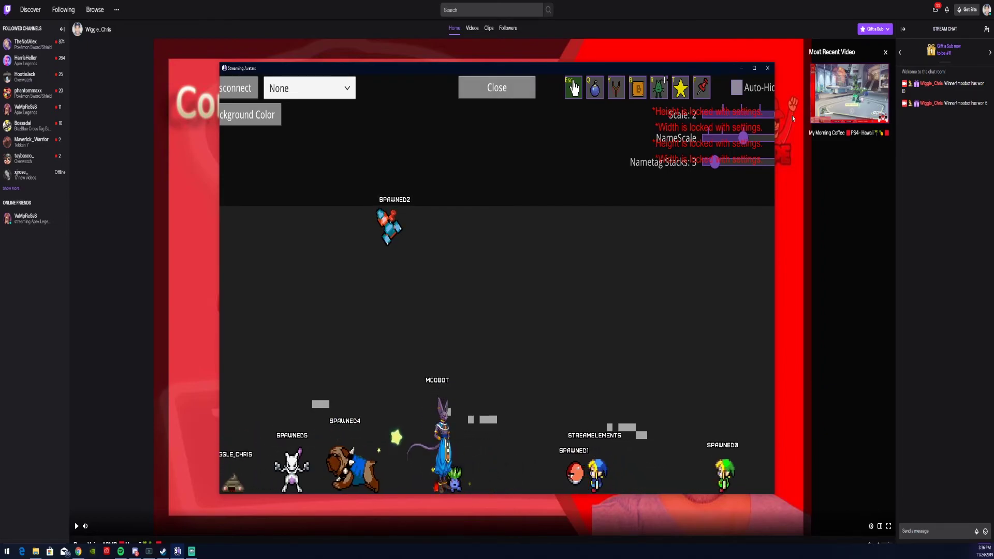
# Lower the Scale slider twice and the NameScale slider to shrink avatars and name tags.
pyautogui.moveTo(740, 115); pyautogui.dragTo(693, 119)
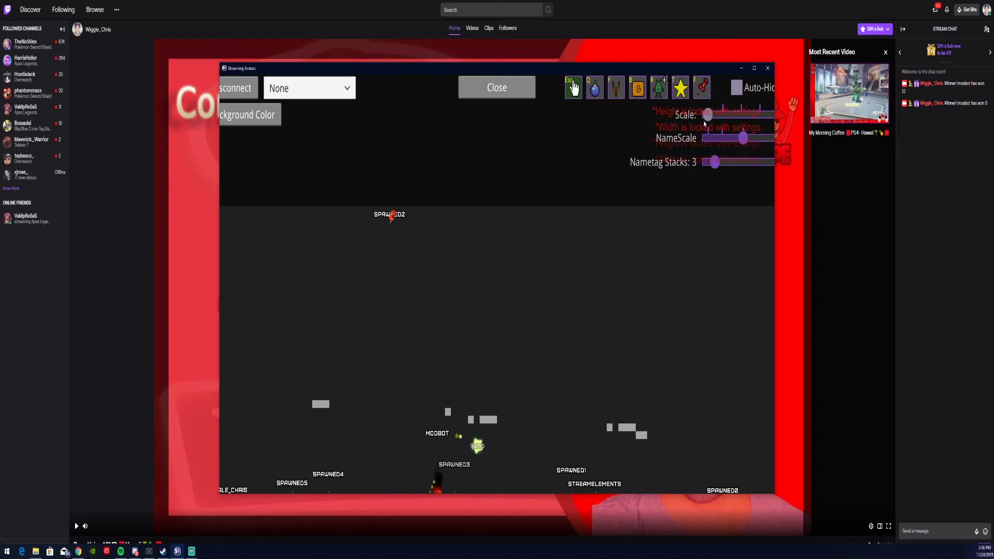
pyautogui.moveTo(738, 116); pyautogui.dragTo(691, 144)
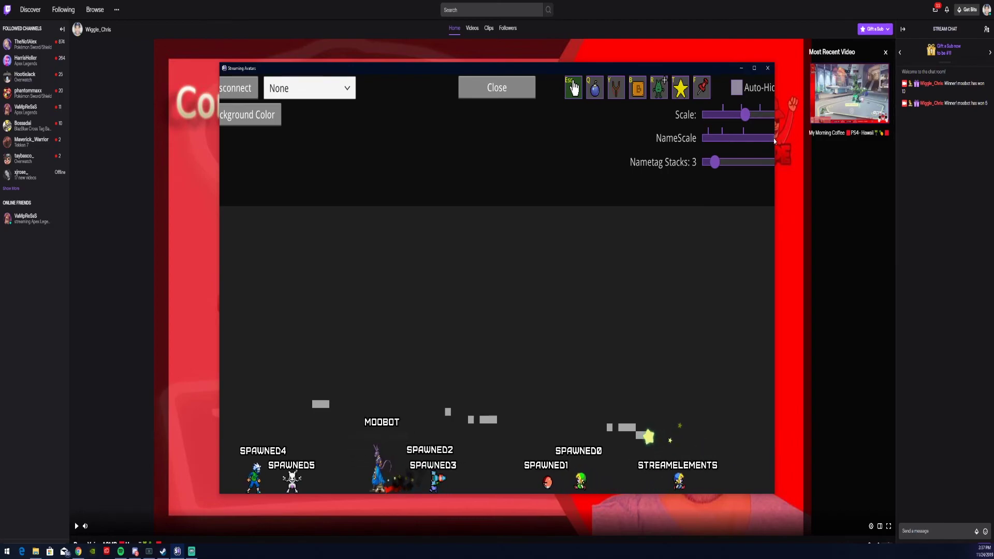
pyautogui.moveTo(773, 138); pyautogui.dragTo(733, 141)
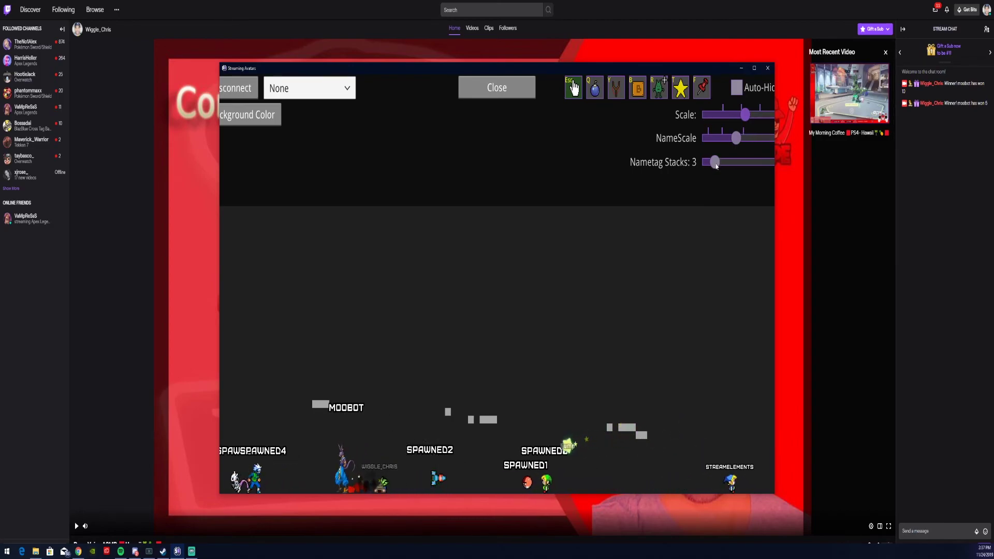